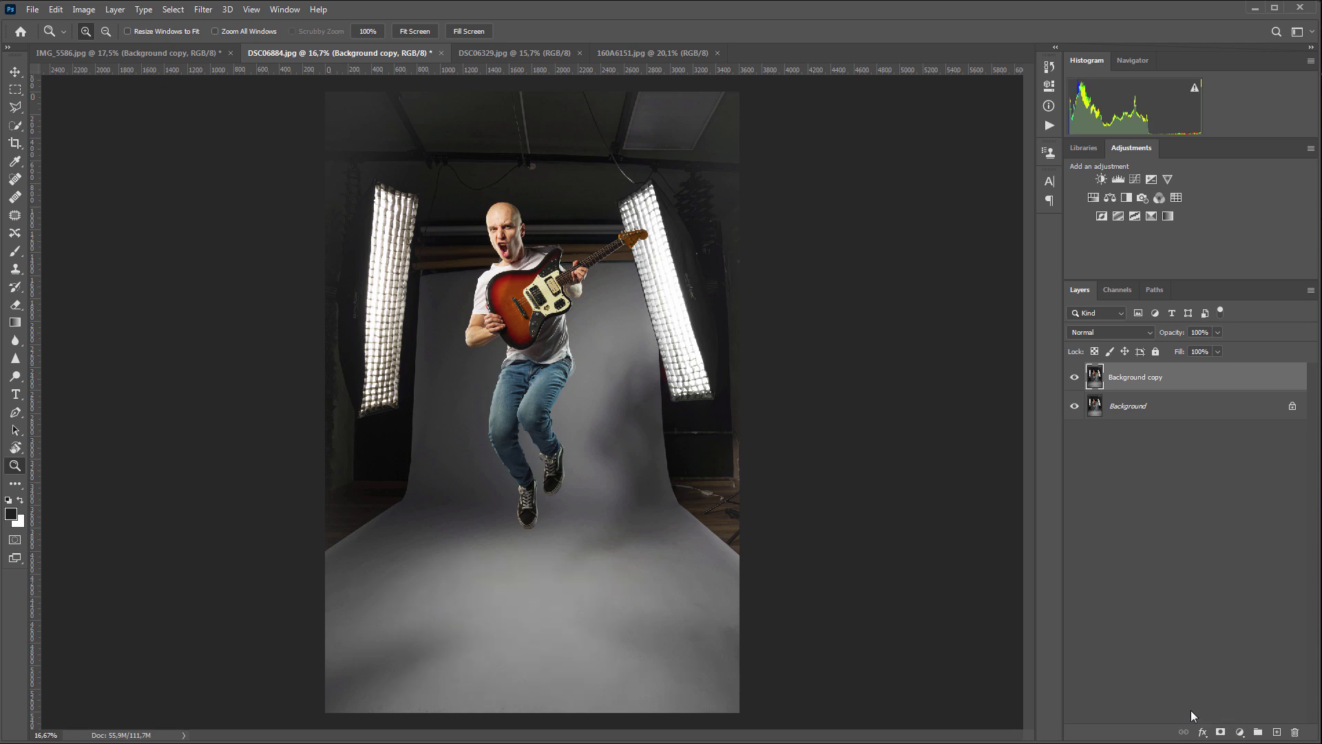
# Zoom in on the guitarist's floor and toggle the cleaned Background copy against the dusty original, leaving it visible
pyautogui.click(605, 605)
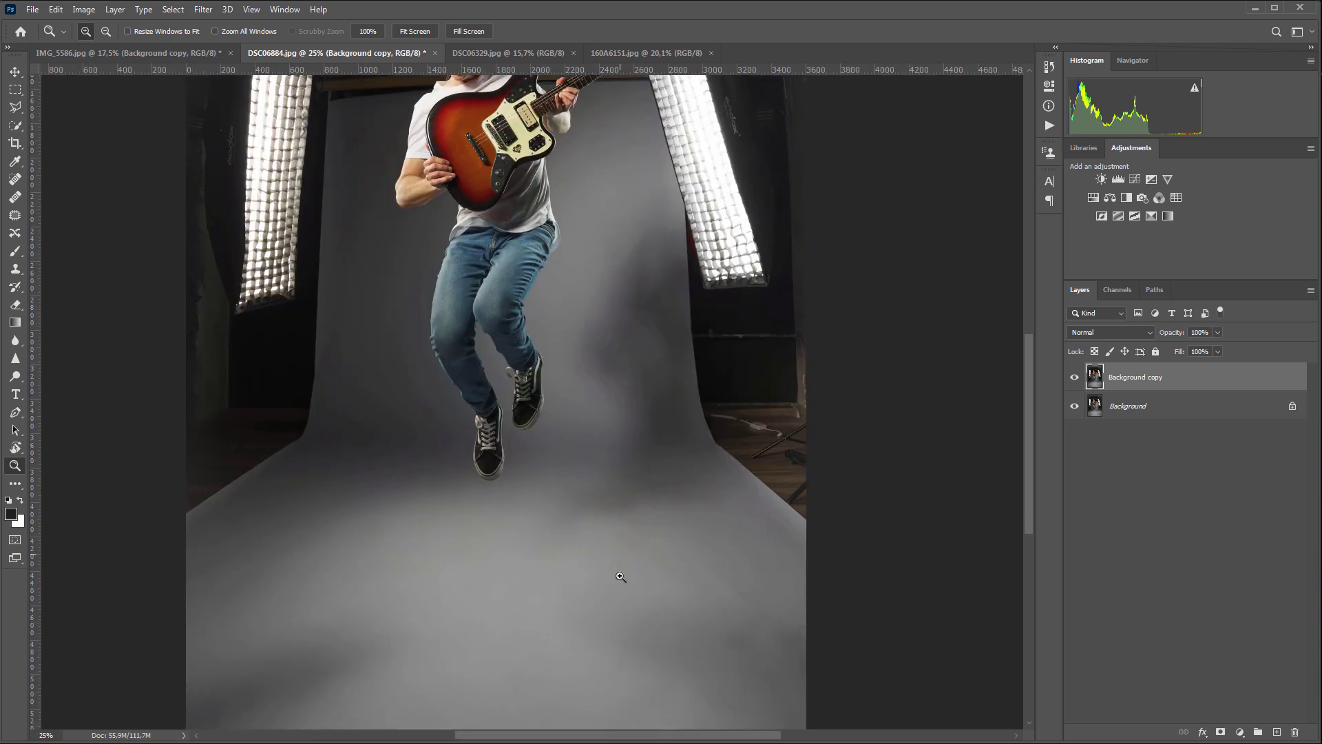
pyautogui.click(1080, 379)
pyautogui.click(1080, 379)
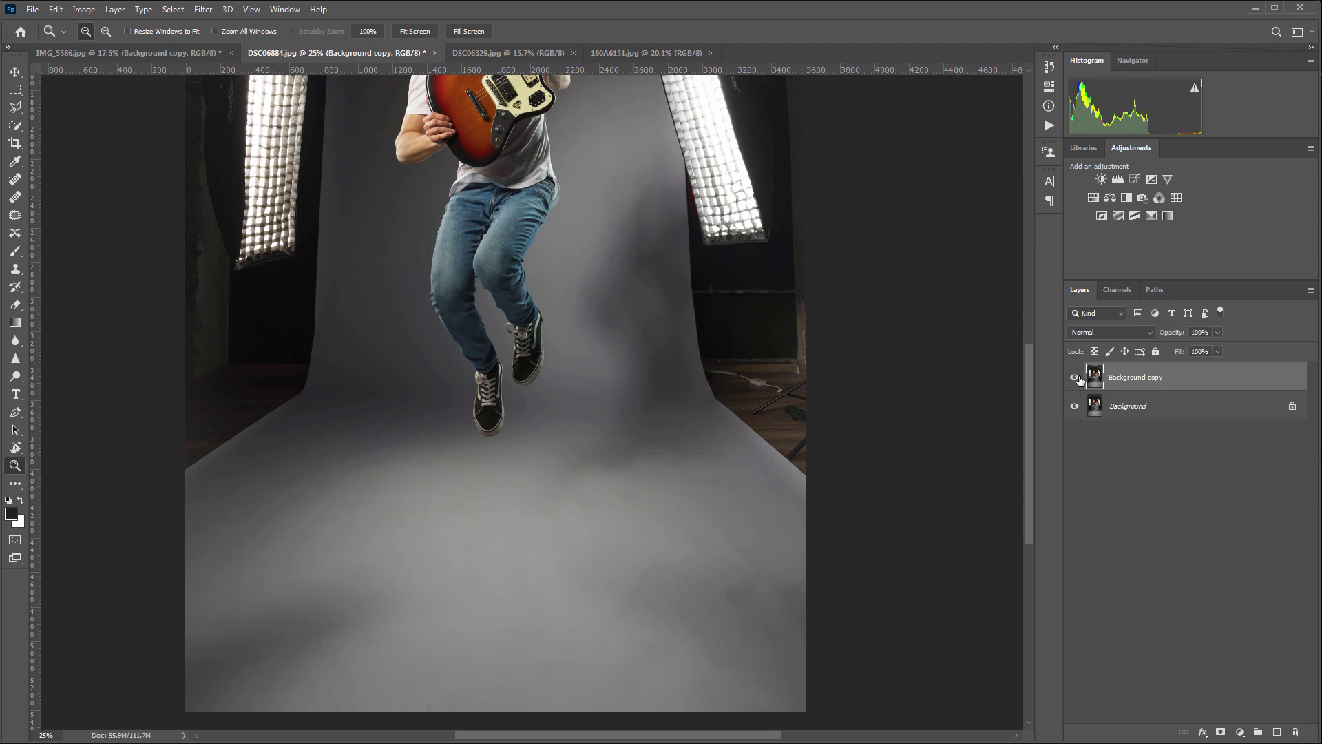
pyautogui.click(402, 630)
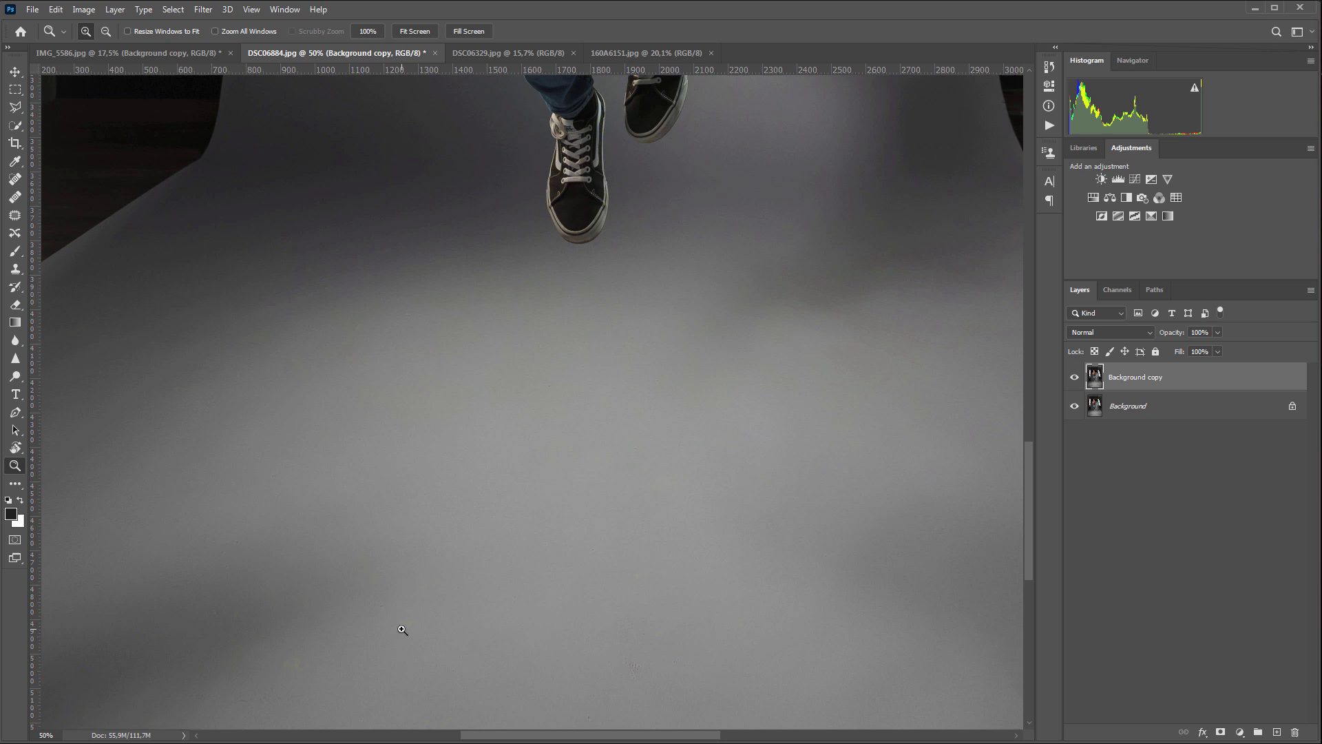
pyautogui.click(1076, 377)
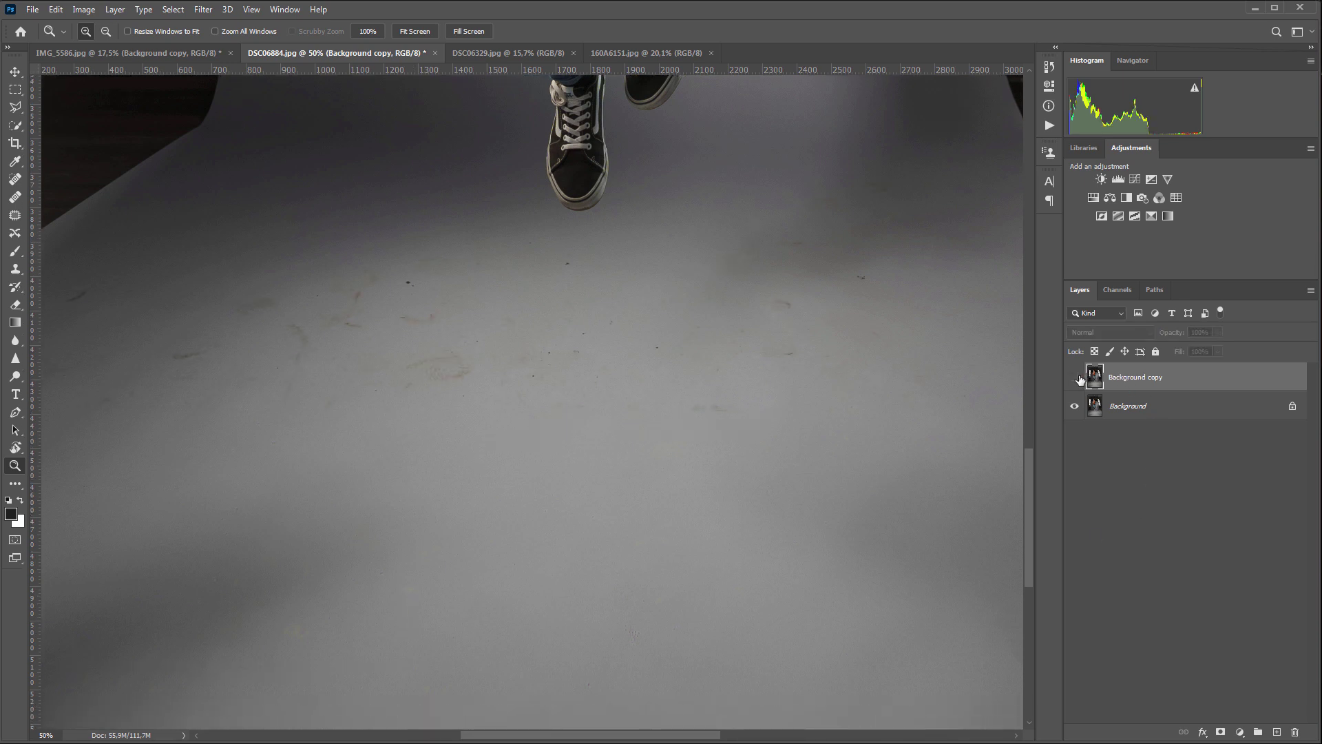
pyautogui.click(1076, 377)
pyautogui.click(1076, 377)
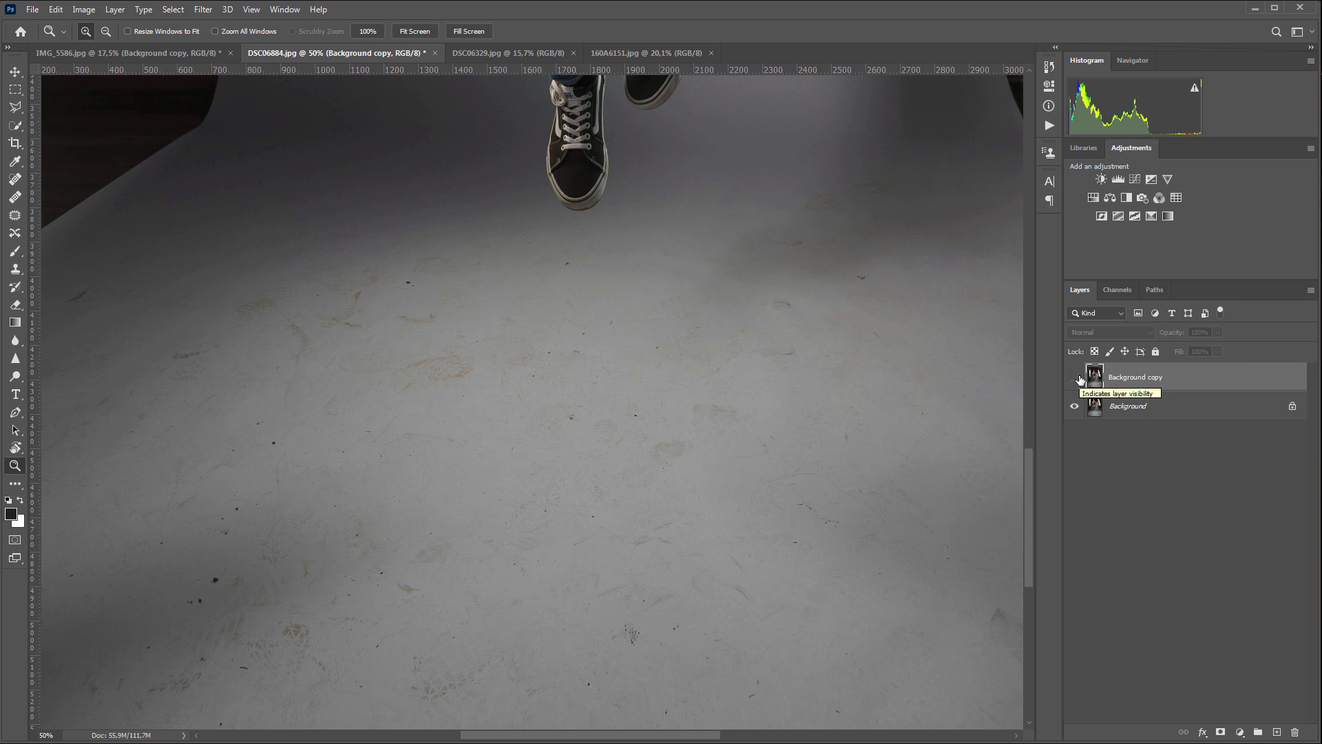
pyautogui.click(1076, 377)
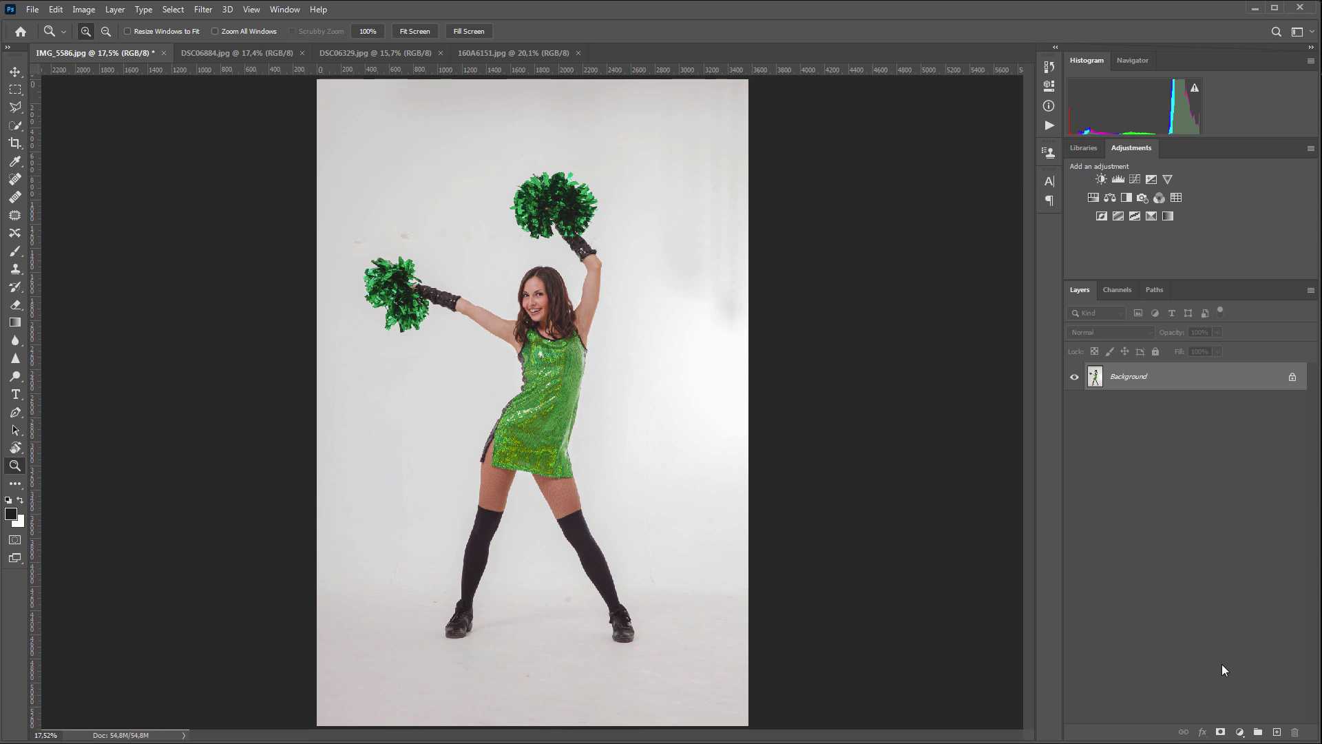
# Zoom in on the cheerleader's feet and floor, fit the photo to screen, then duplicate the Background layer
pyautogui.click(558, 618)
pyautogui.click(558, 618)
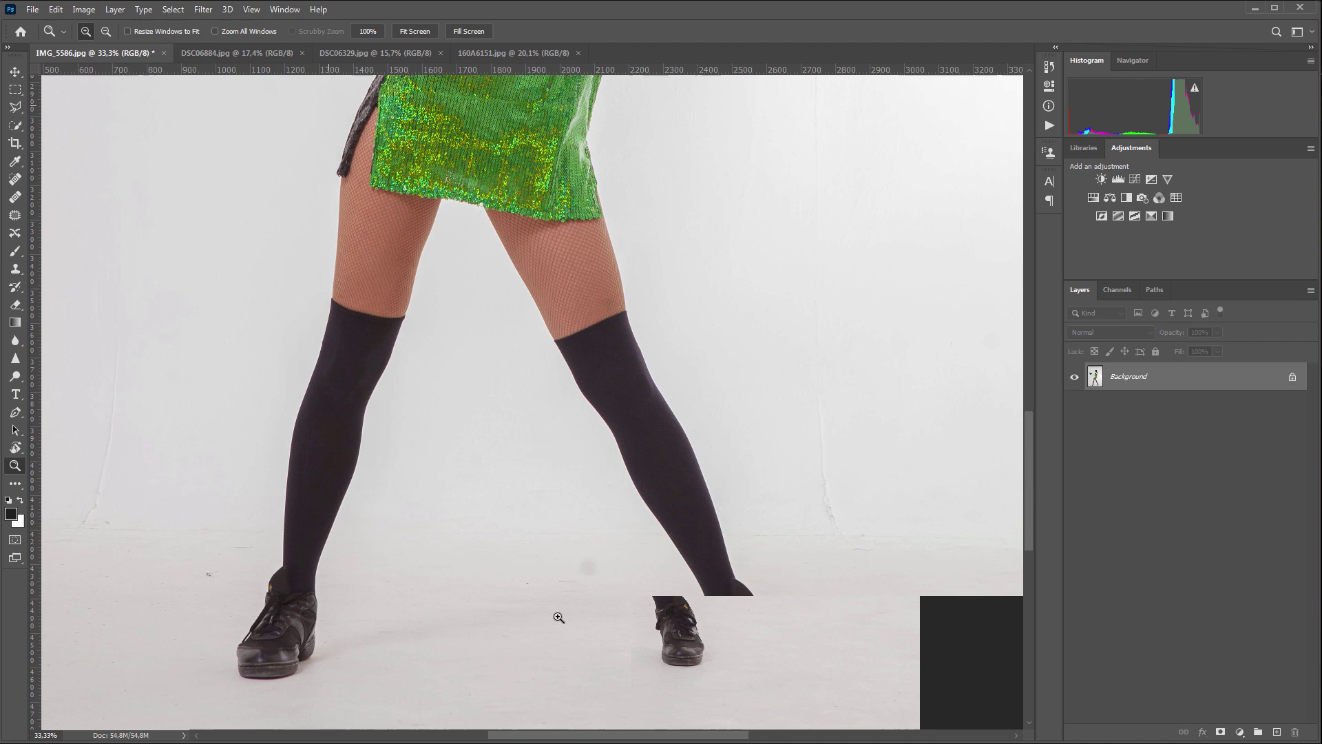
pyautogui.click(558, 618)
pyautogui.scroll(-3, 751, 556)
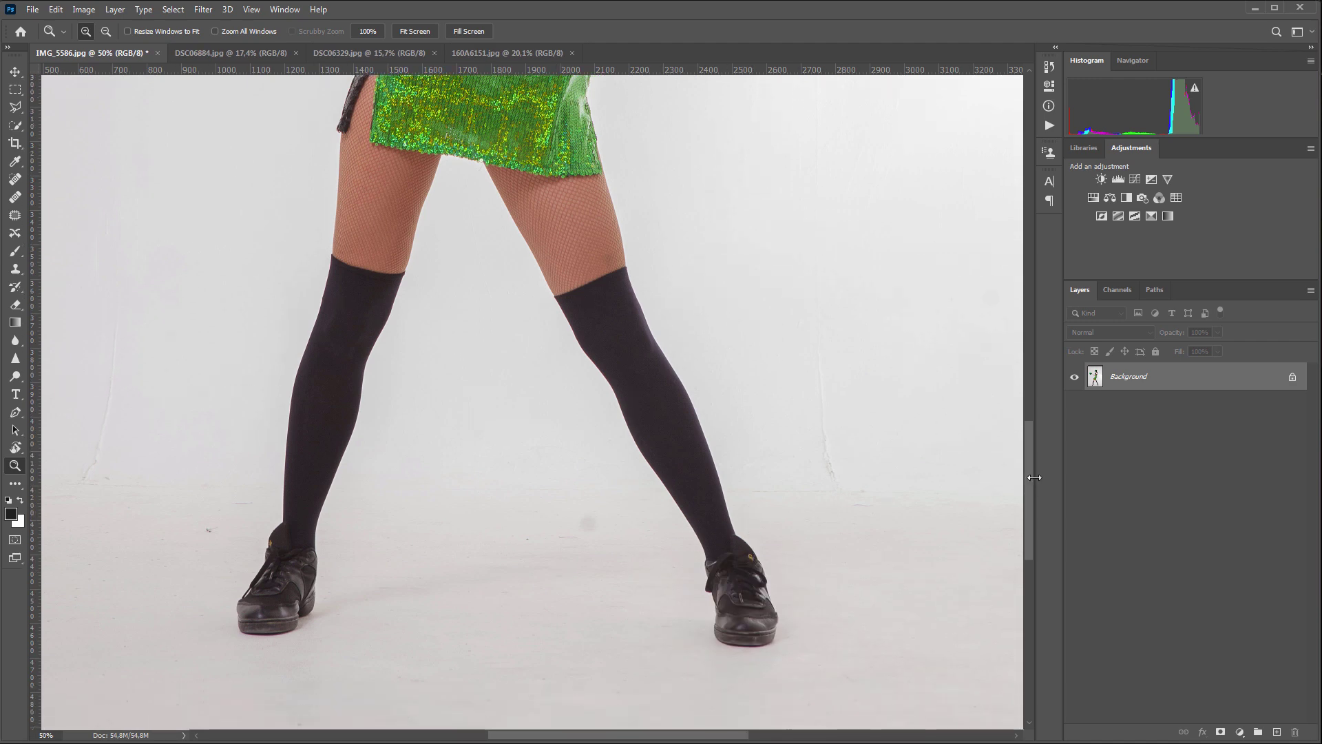
pyautogui.moveTo(1027, 480); pyautogui.dragTo(1048, 271)
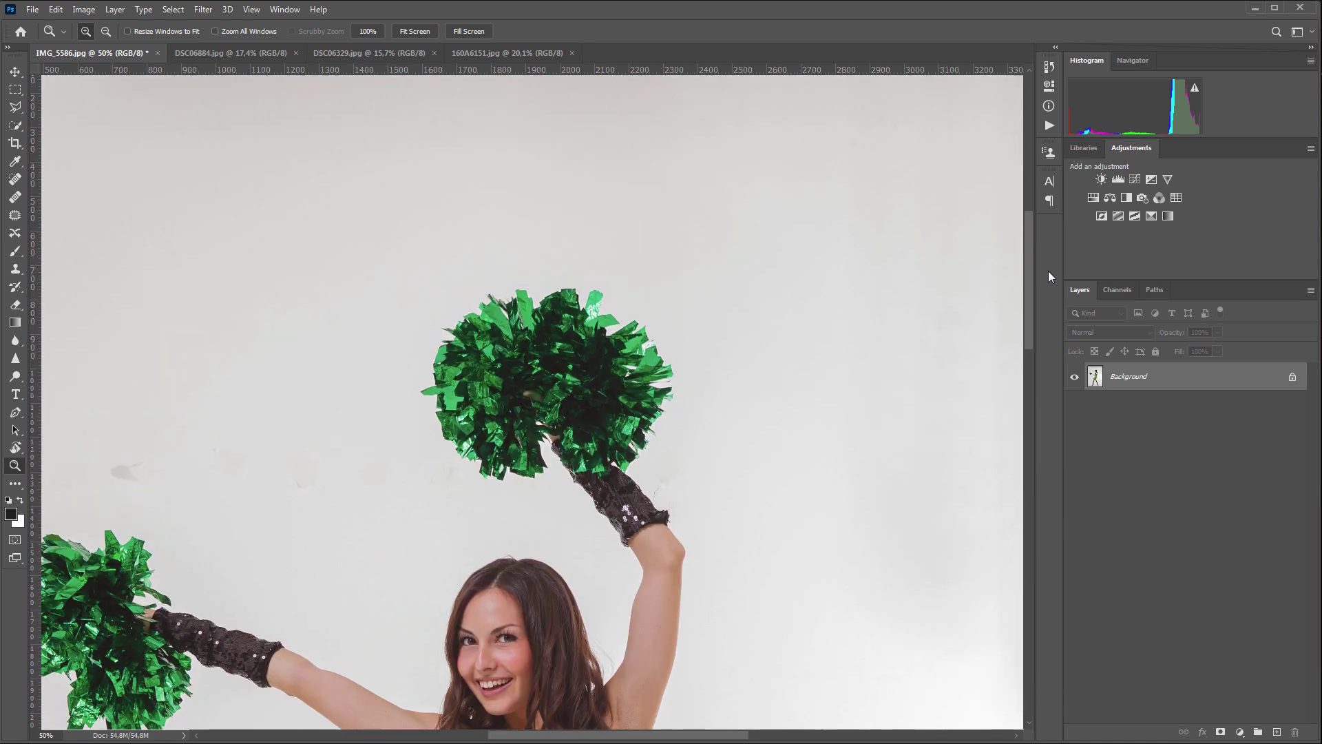
pyautogui.moveTo(662, 737); pyautogui.dragTo(731, 737)
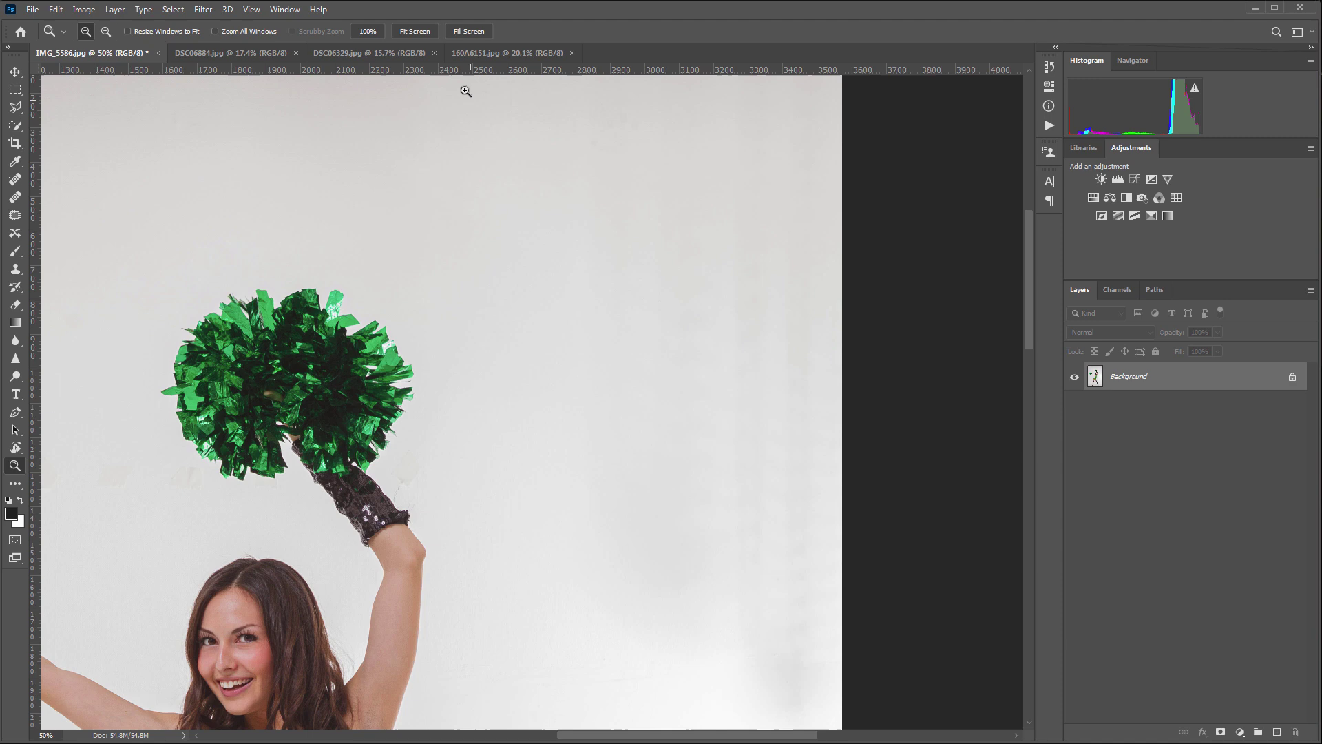
pyautogui.click(419, 31)
pyautogui.moveTo(1246, 380); pyautogui.dragTo(1274, 728)
# Run Retouch4me Clean Backdrop on the cheerleader's Background copy and apply it at Blend 100
pyautogui.click(203, 10)
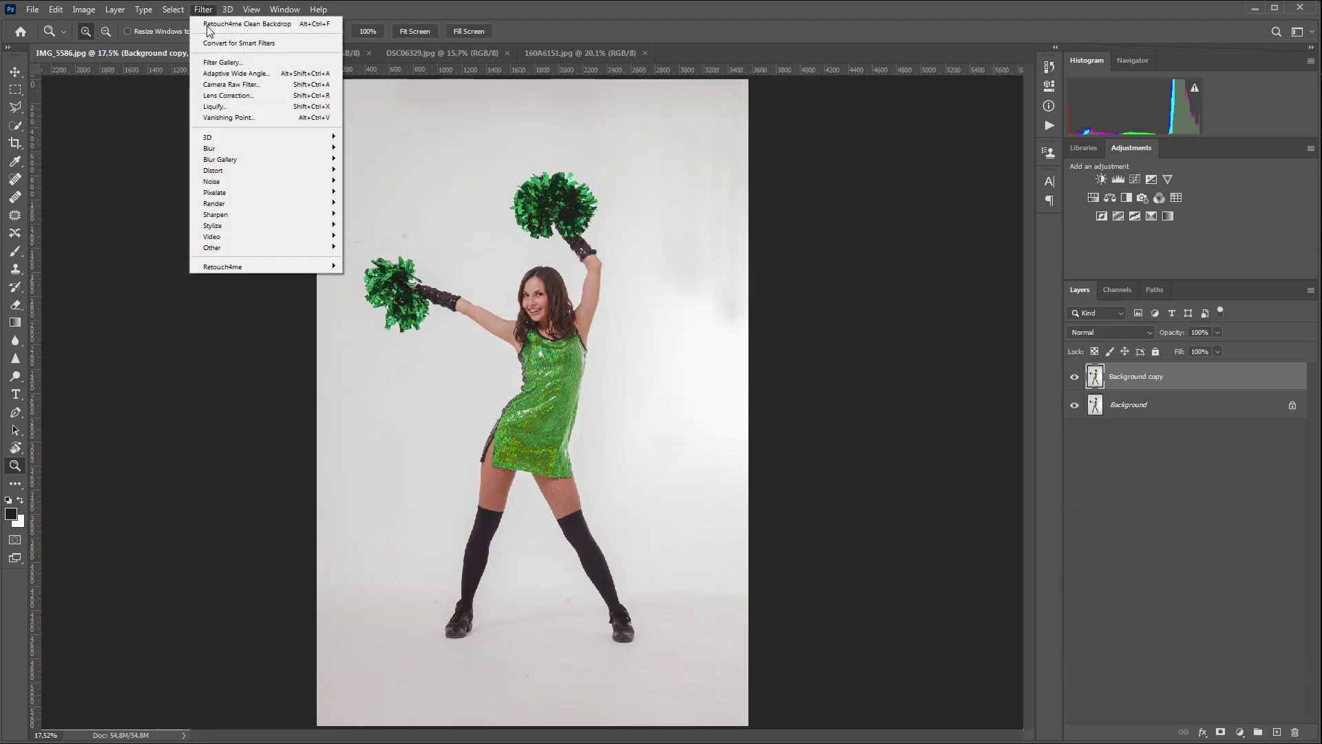
pyautogui.moveTo(297, 268)
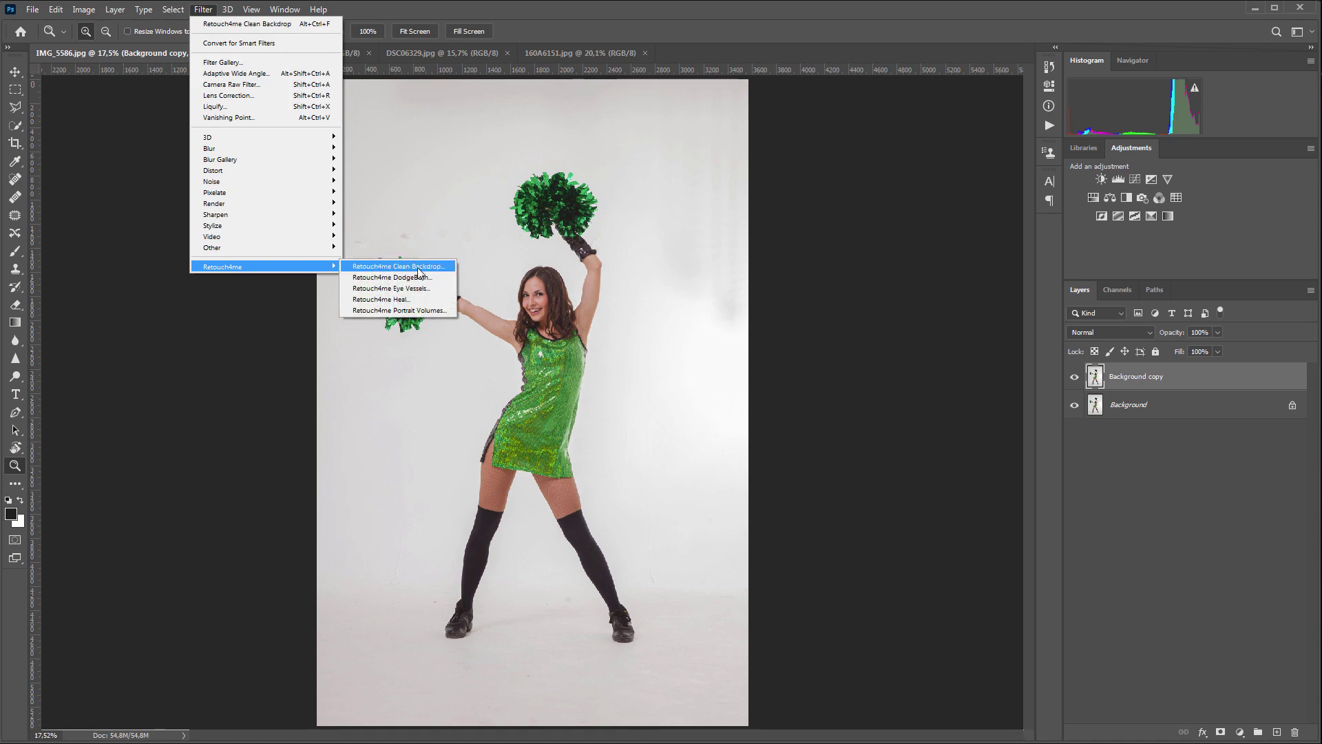
pyautogui.click(417, 271)
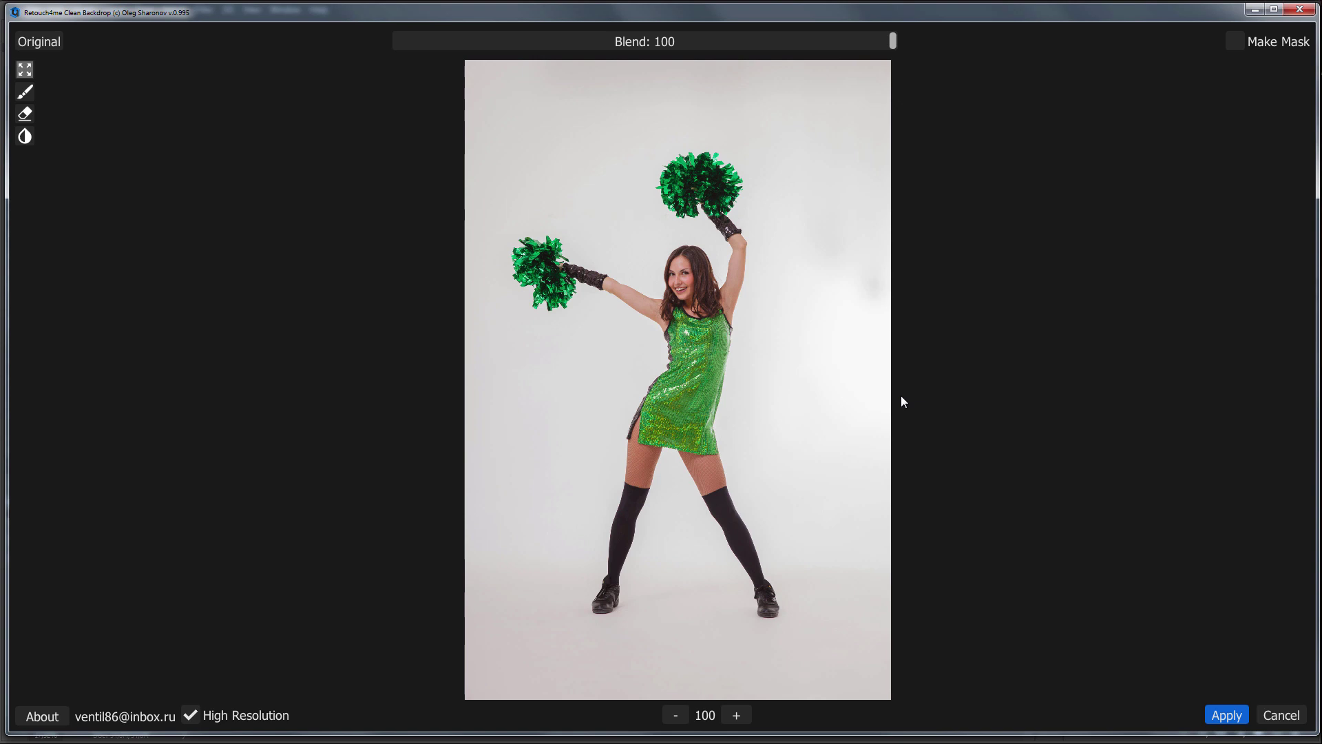
pyautogui.click(1226, 715)
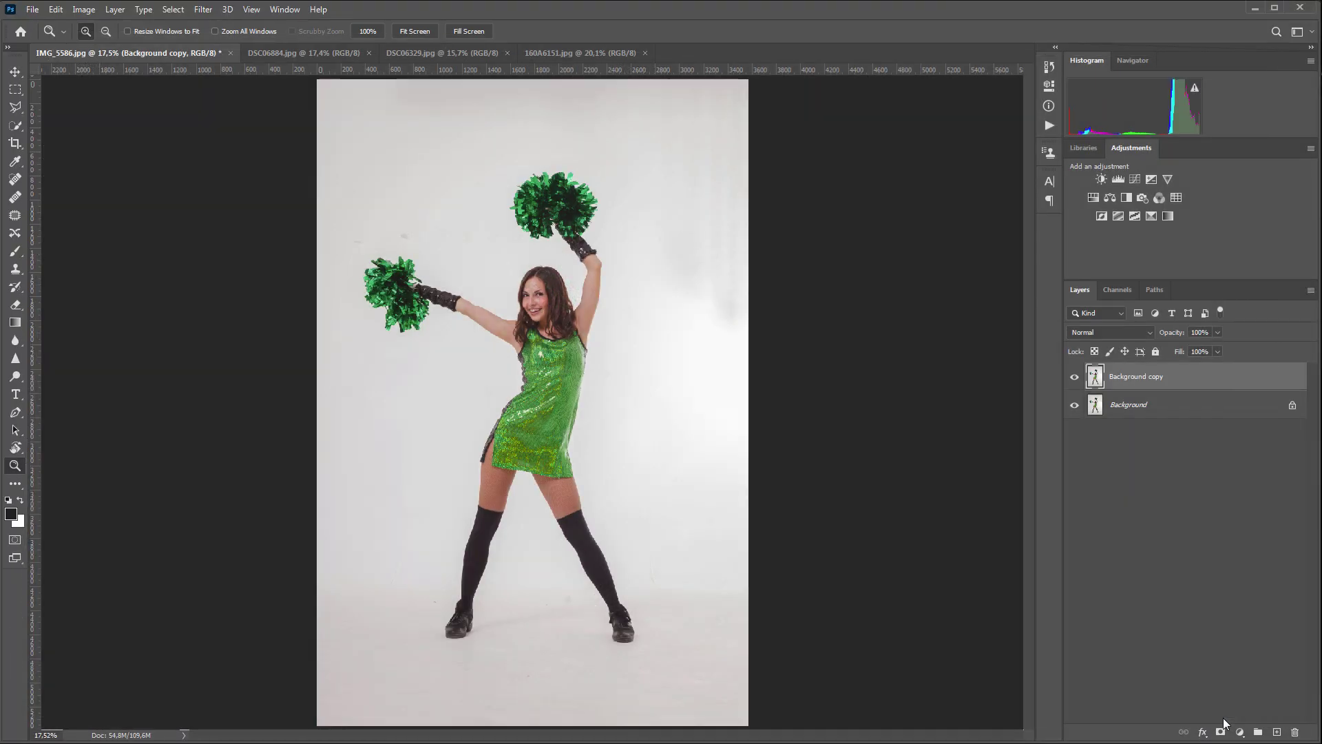
# Zoom in around the raised pom-pom and toggle the cleaned copy to compare the backdrop wall
pyautogui.click(1074, 378)
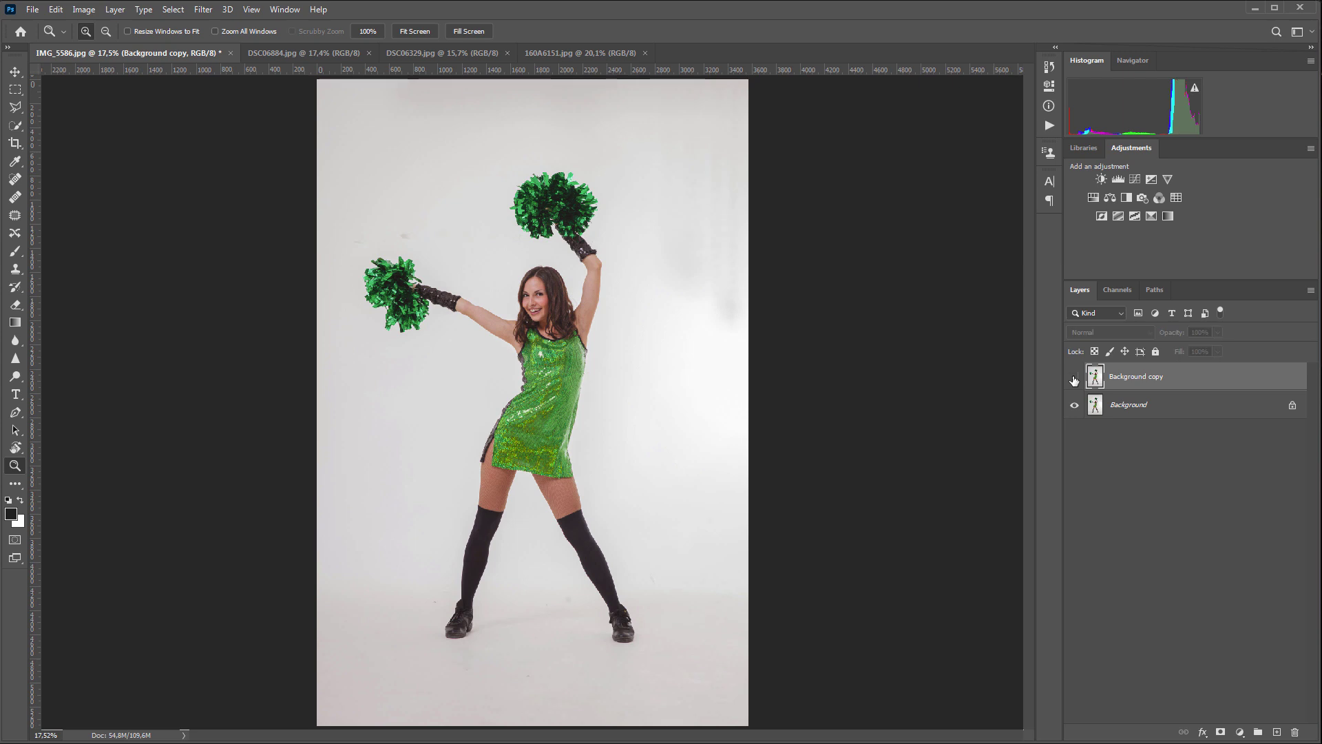
pyautogui.click(1074, 378)
pyautogui.click(714, 179)
pyautogui.click(715, 179)
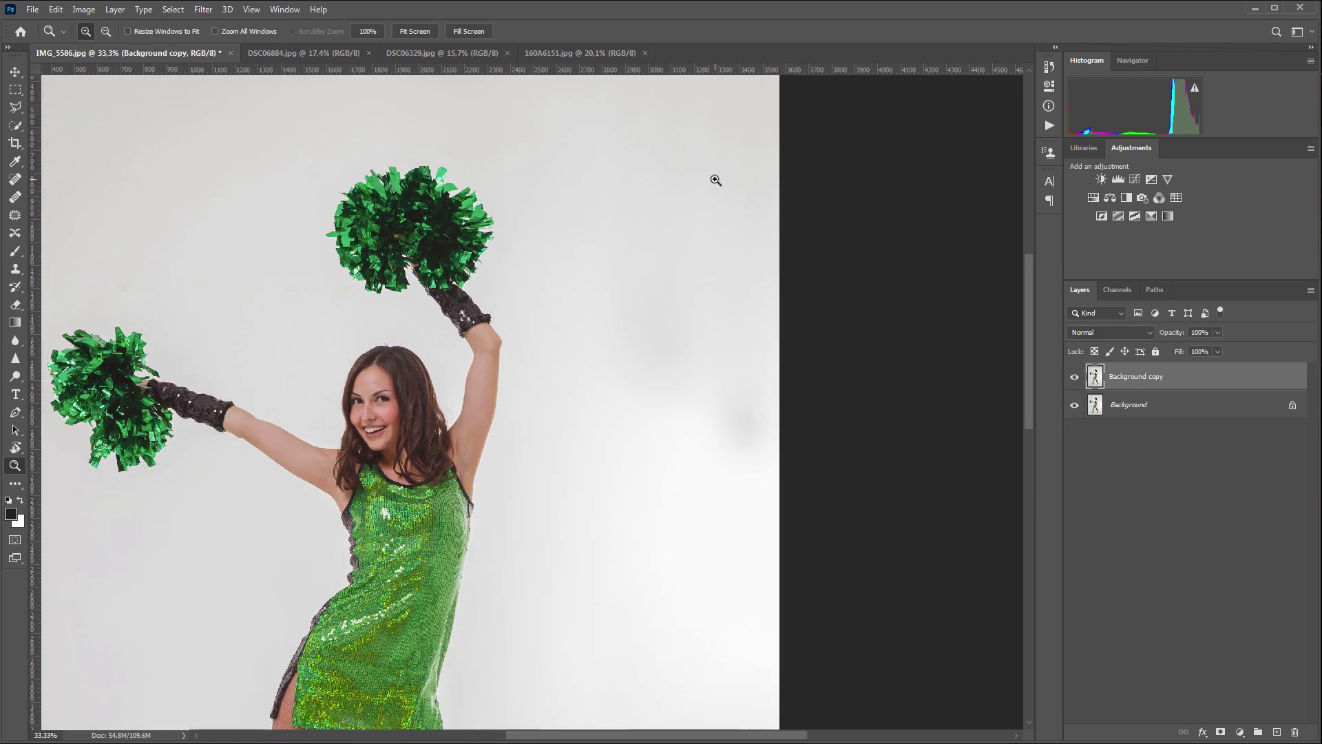
pyautogui.click(715, 180)
pyautogui.click(1073, 380)
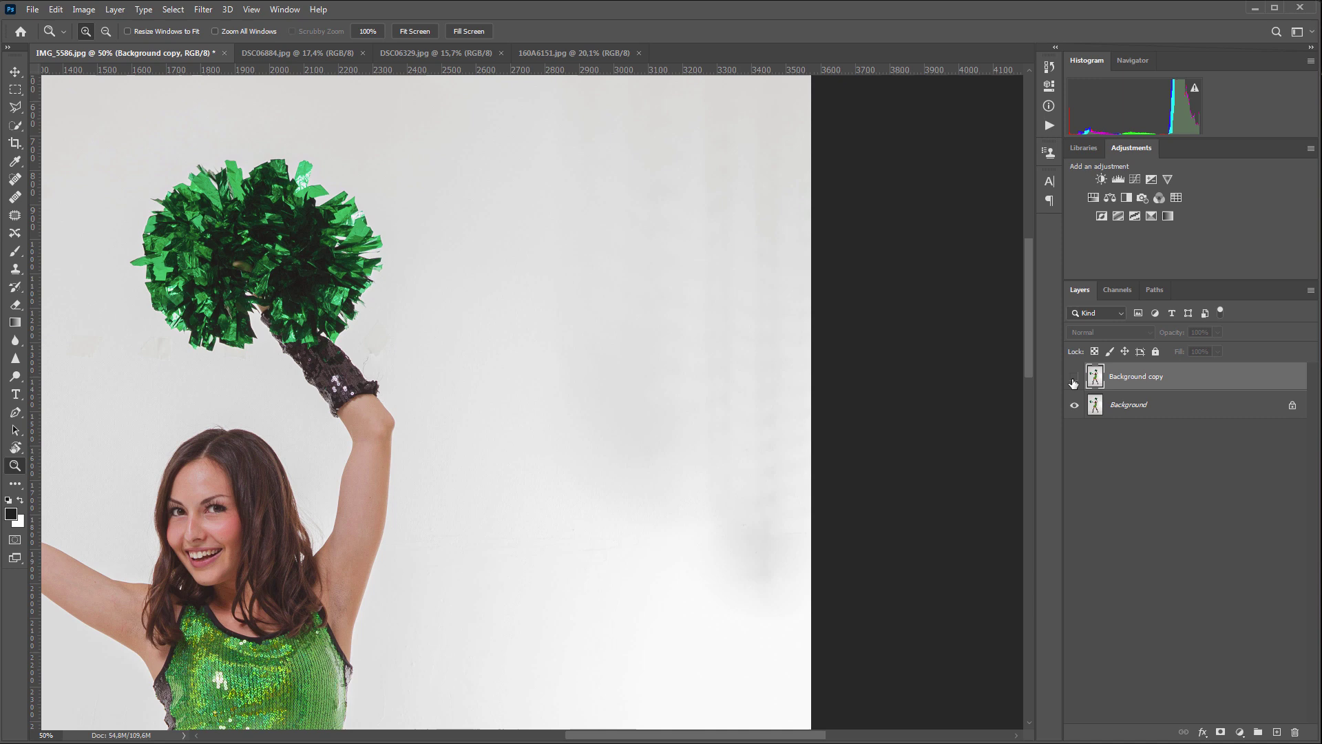
pyautogui.click(1074, 380)
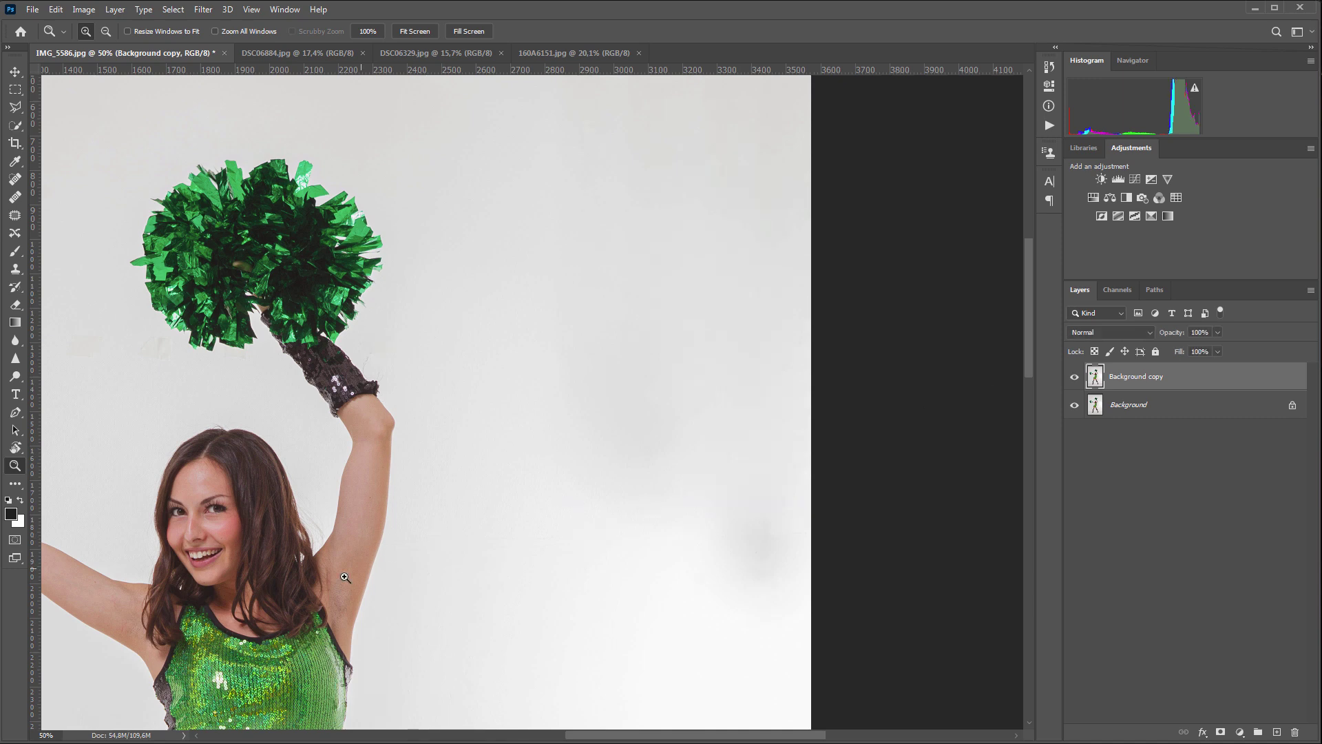
# Compare the cleaned floor near the dancer's legs against the original, then switch to DSC06884.jpg
pyautogui.moveTo(198, 577); pyautogui.dragTo(660, 292)
pyautogui.scroll(-5, 664, 540)
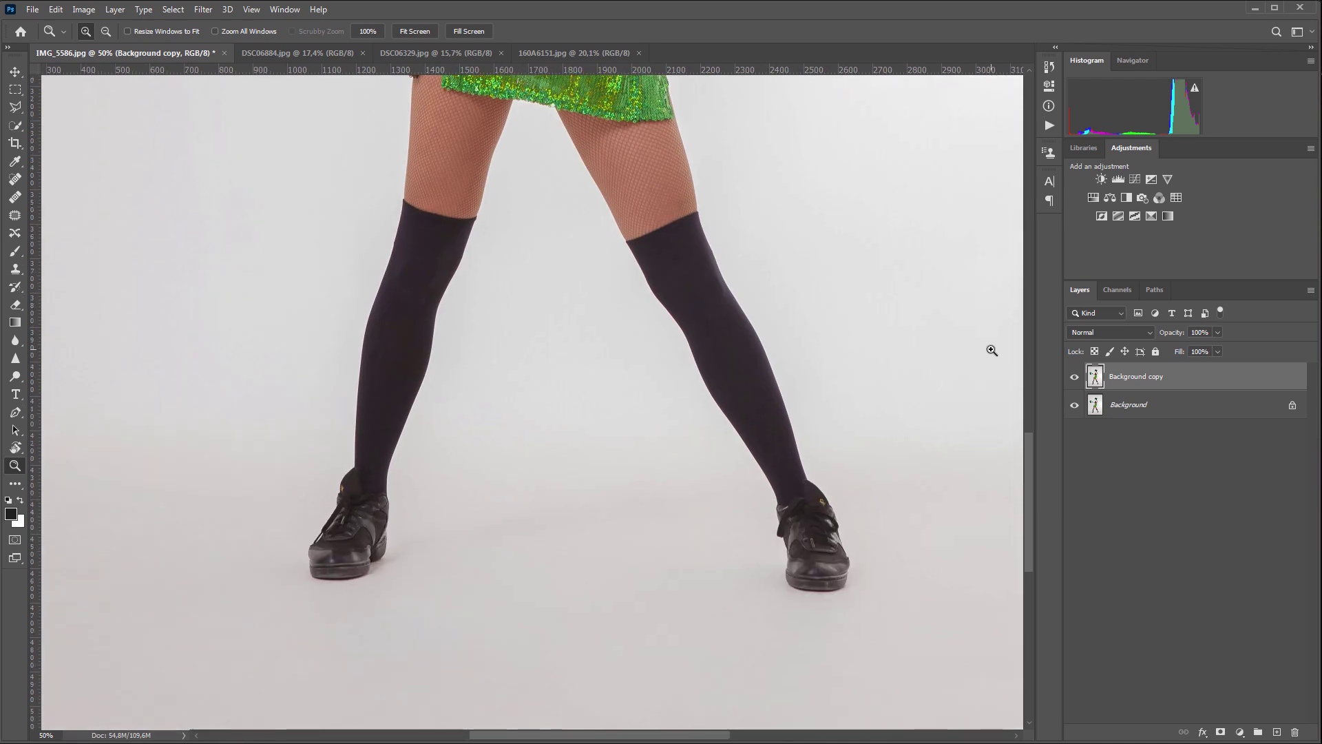
pyautogui.click(1073, 378)
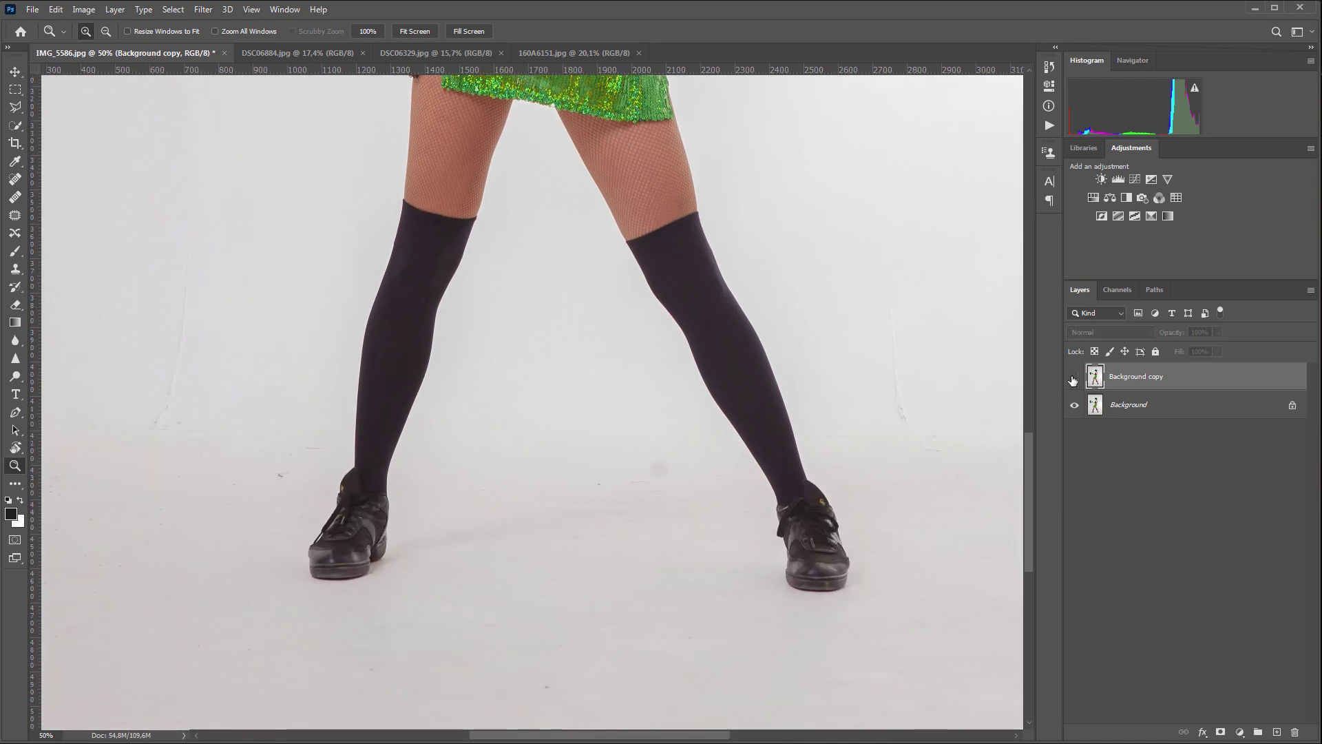
pyautogui.click(1073, 379)
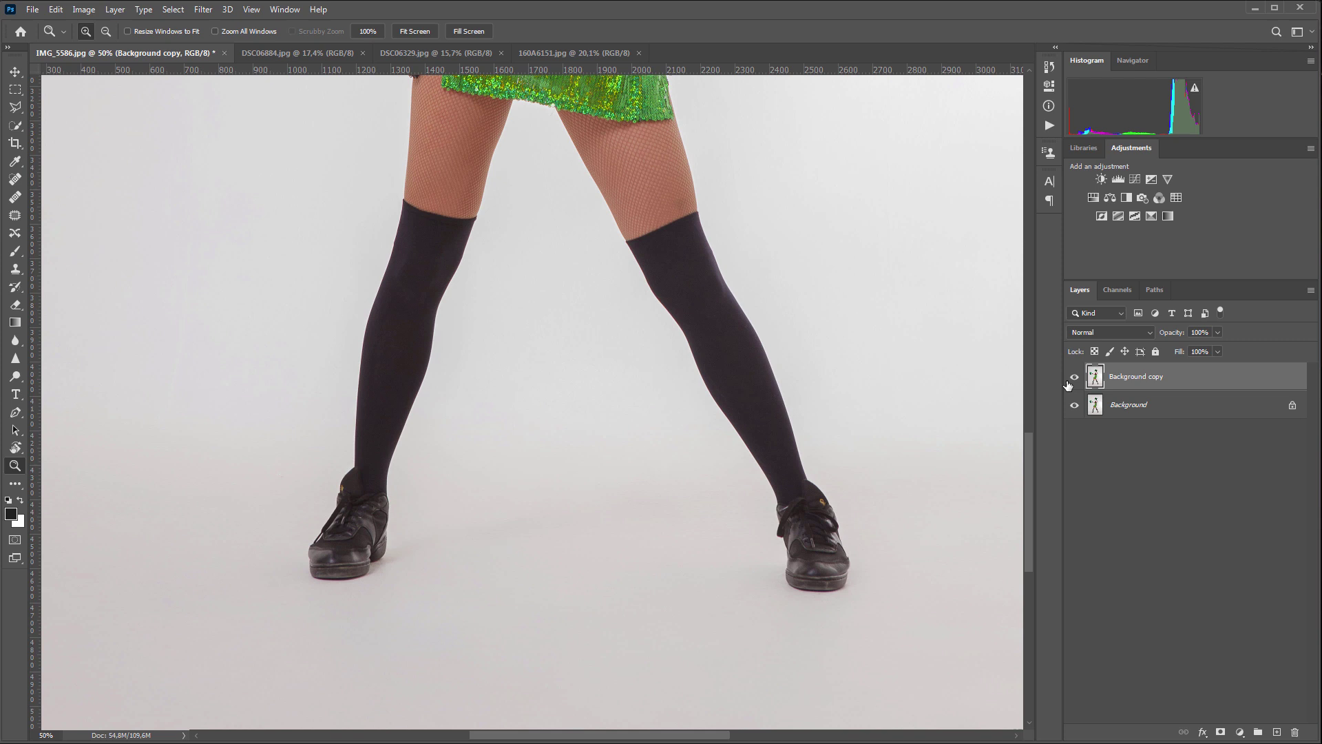
pyautogui.moveTo(716, 611); pyautogui.dragTo(611, 508)
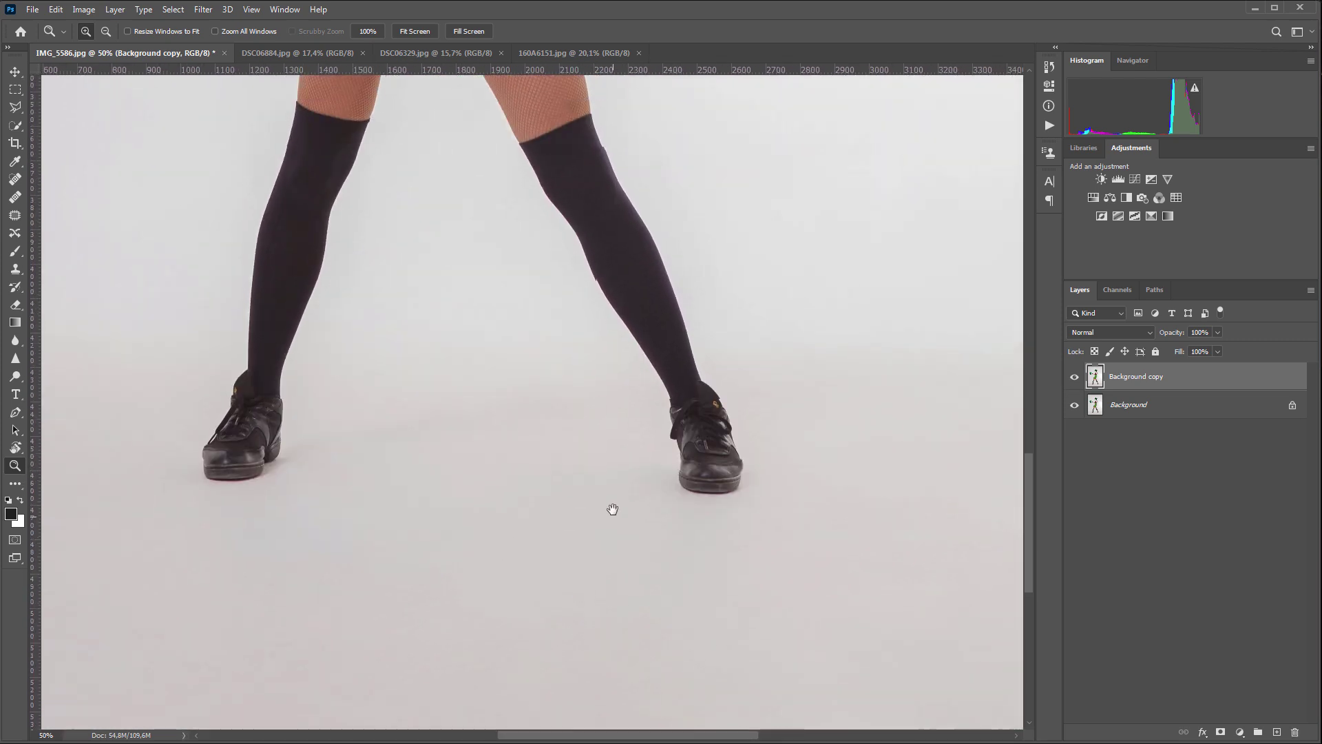
pyautogui.click(1076, 379)
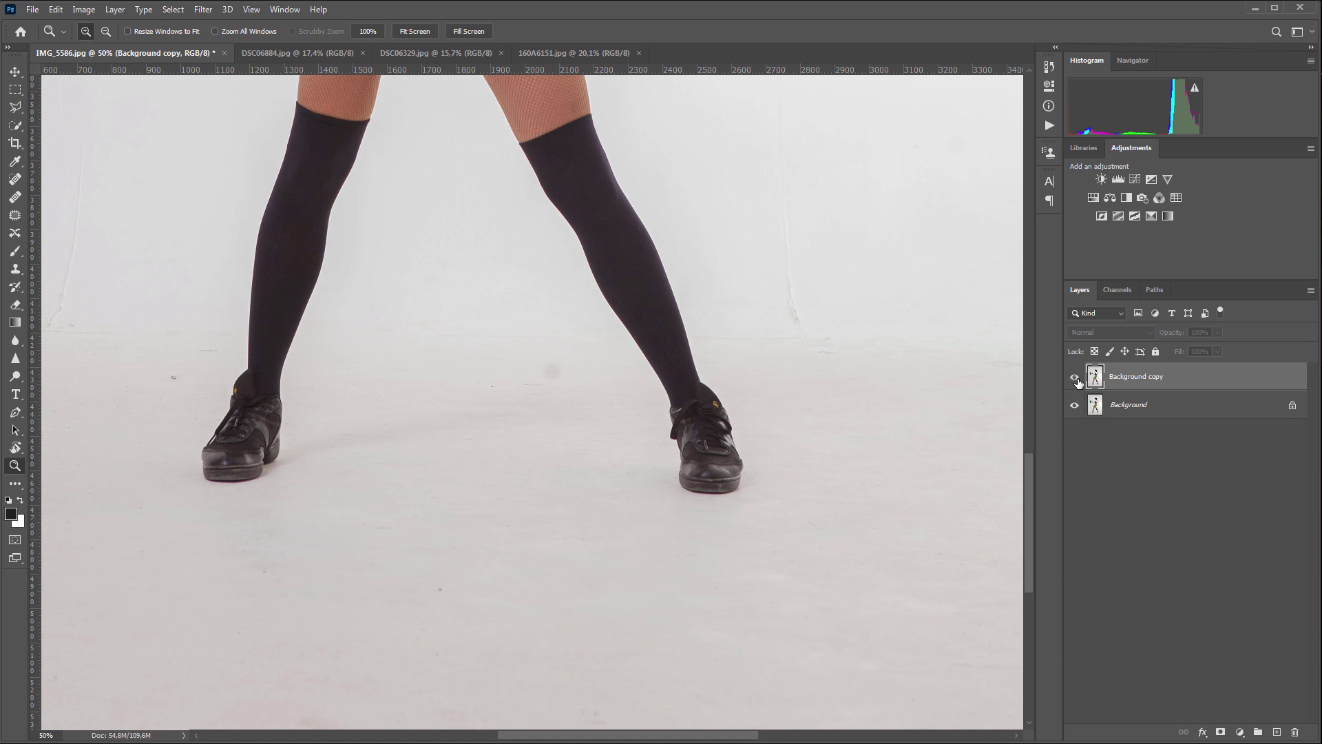
pyautogui.click(1075, 379)
pyautogui.click(414, 32)
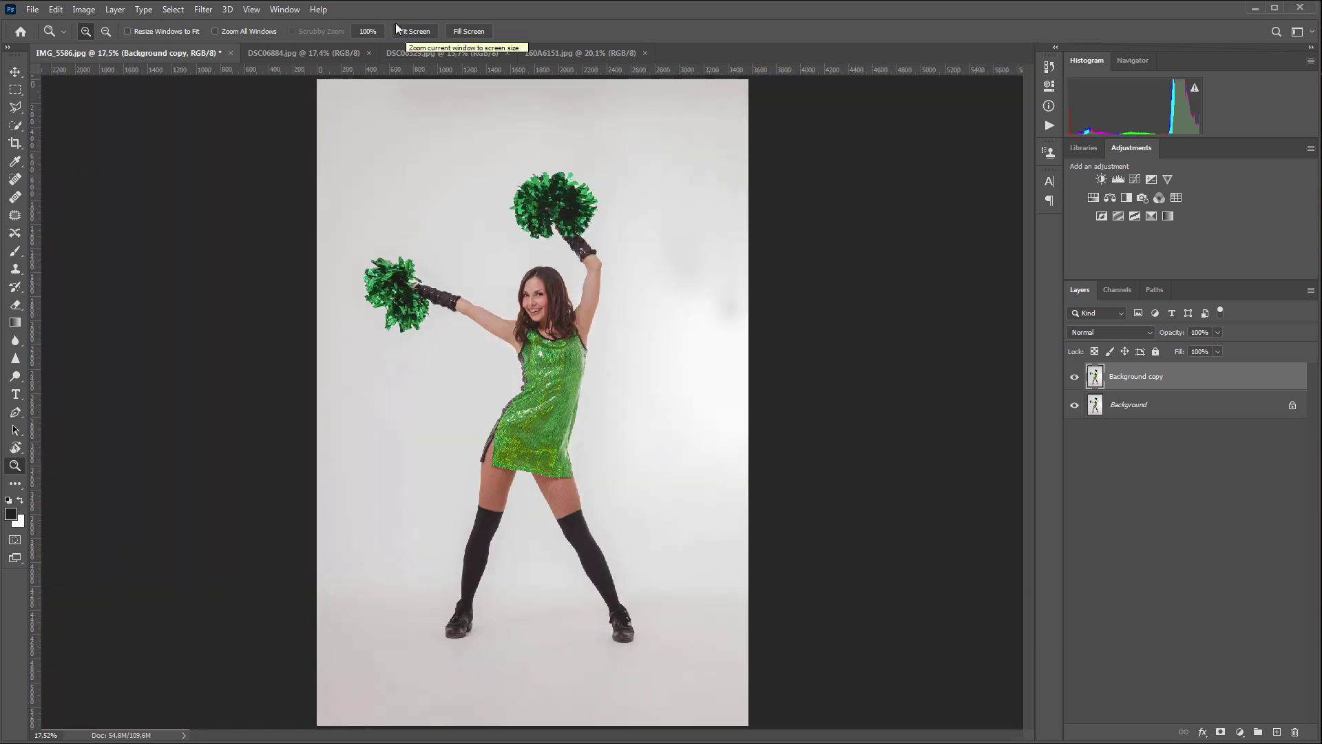
pyautogui.click(312, 52)
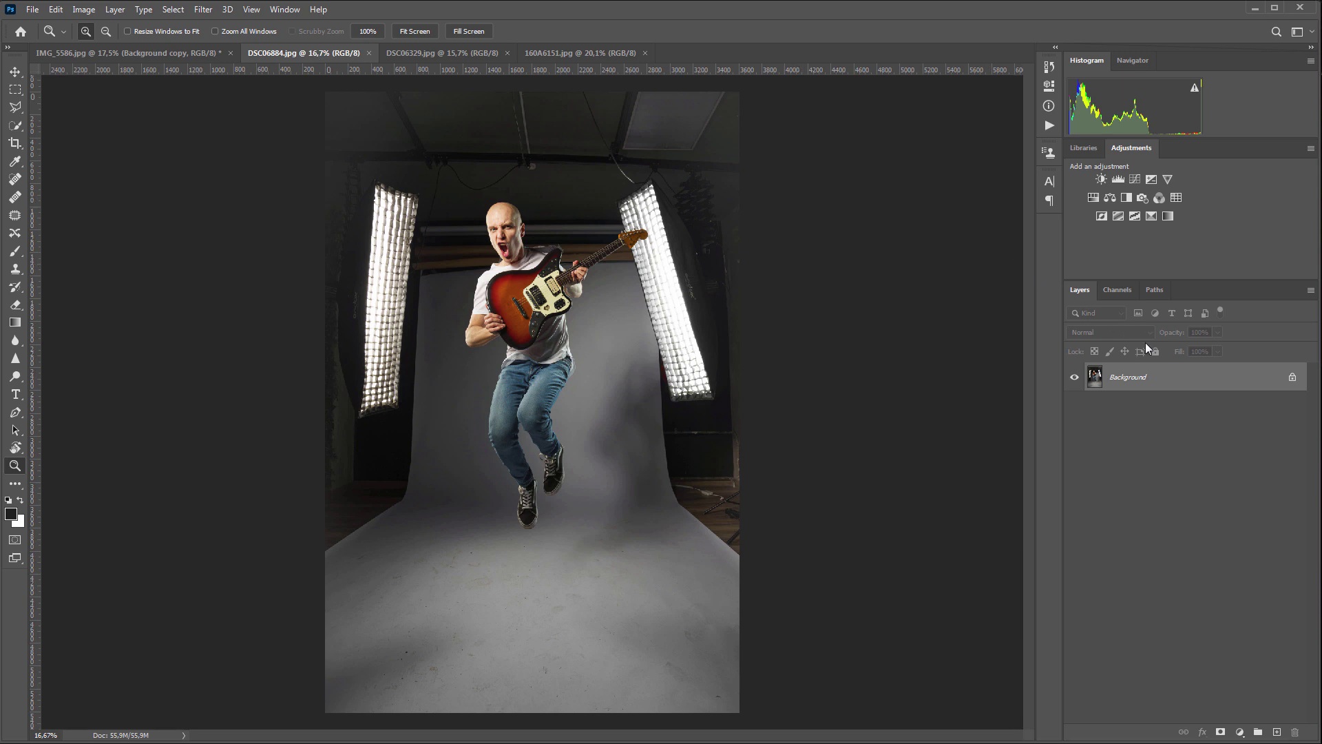
# Duplicate the guitarist photo's Background layer and run Retouch4me Clean Backdrop on the copy
pyautogui.moveTo(1212, 383); pyautogui.dragTo(1276, 732)
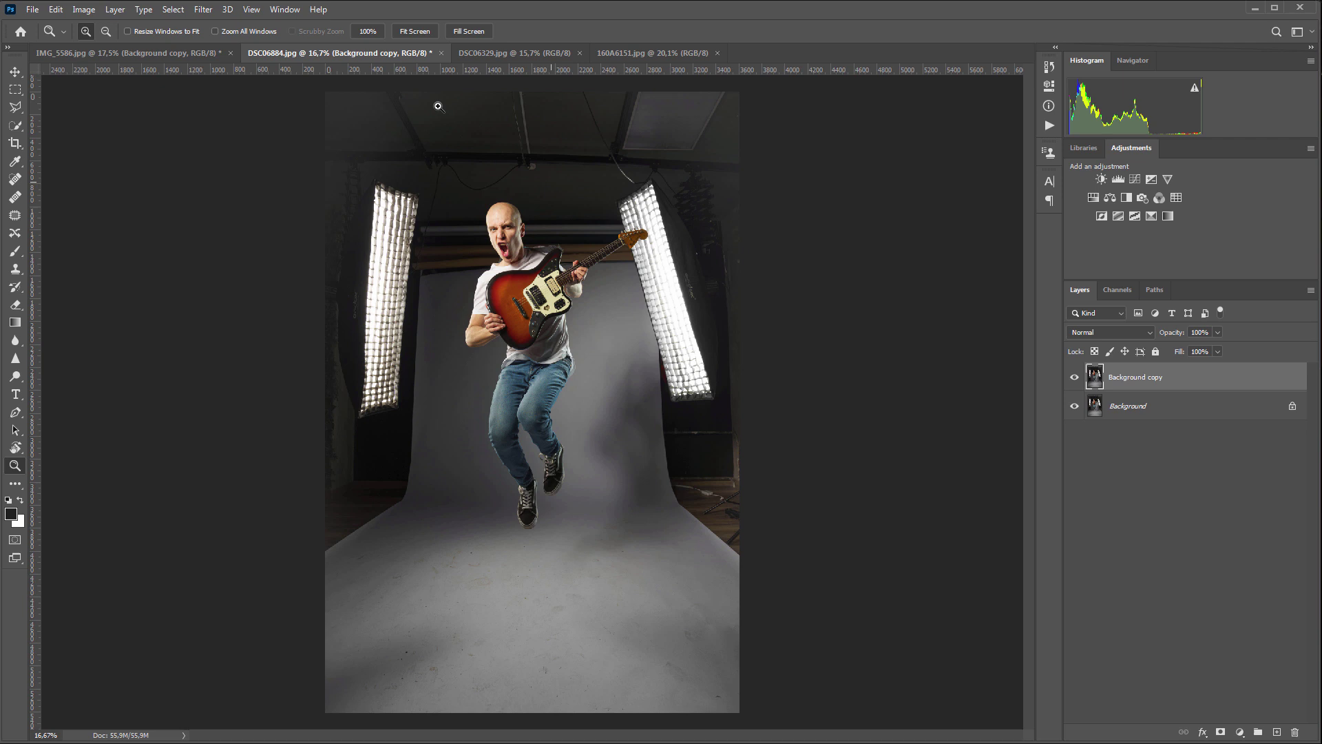
pyautogui.click(203, 10)
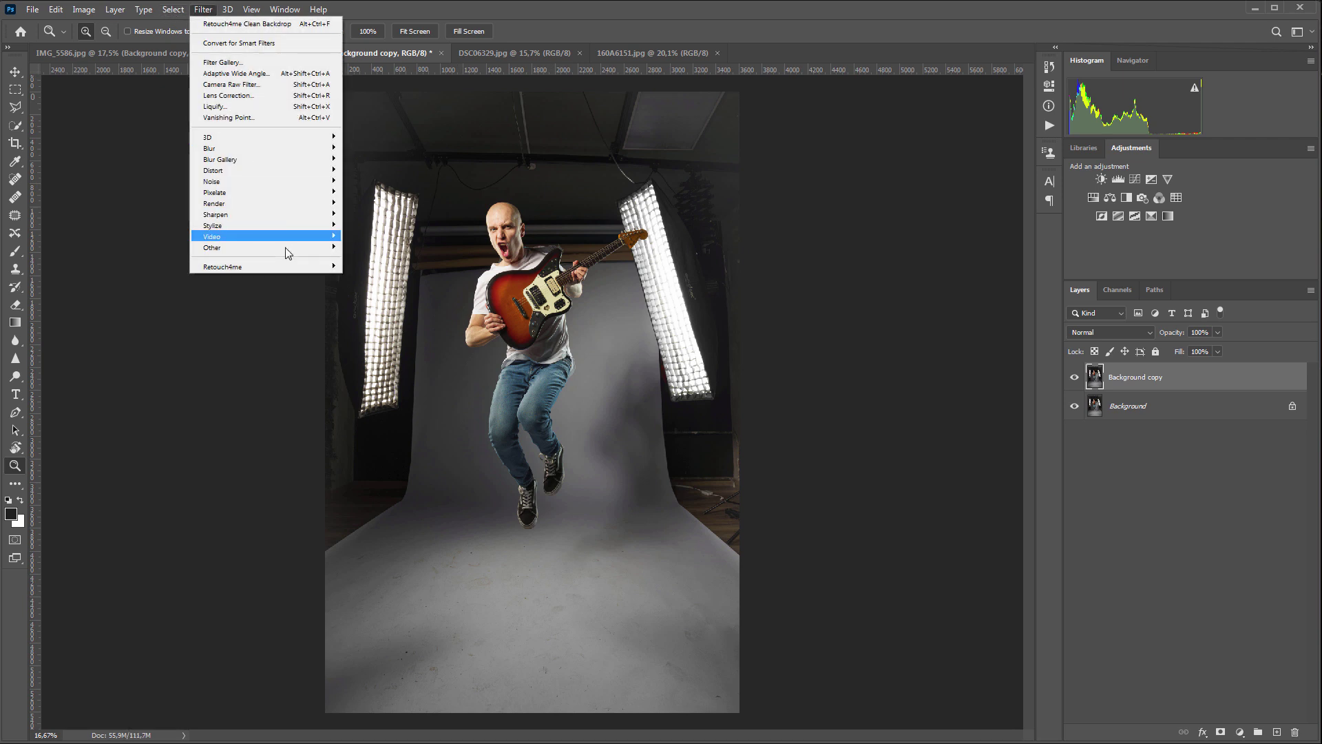
pyautogui.moveTo(318, 267)
pyautogui.click(362, 266)
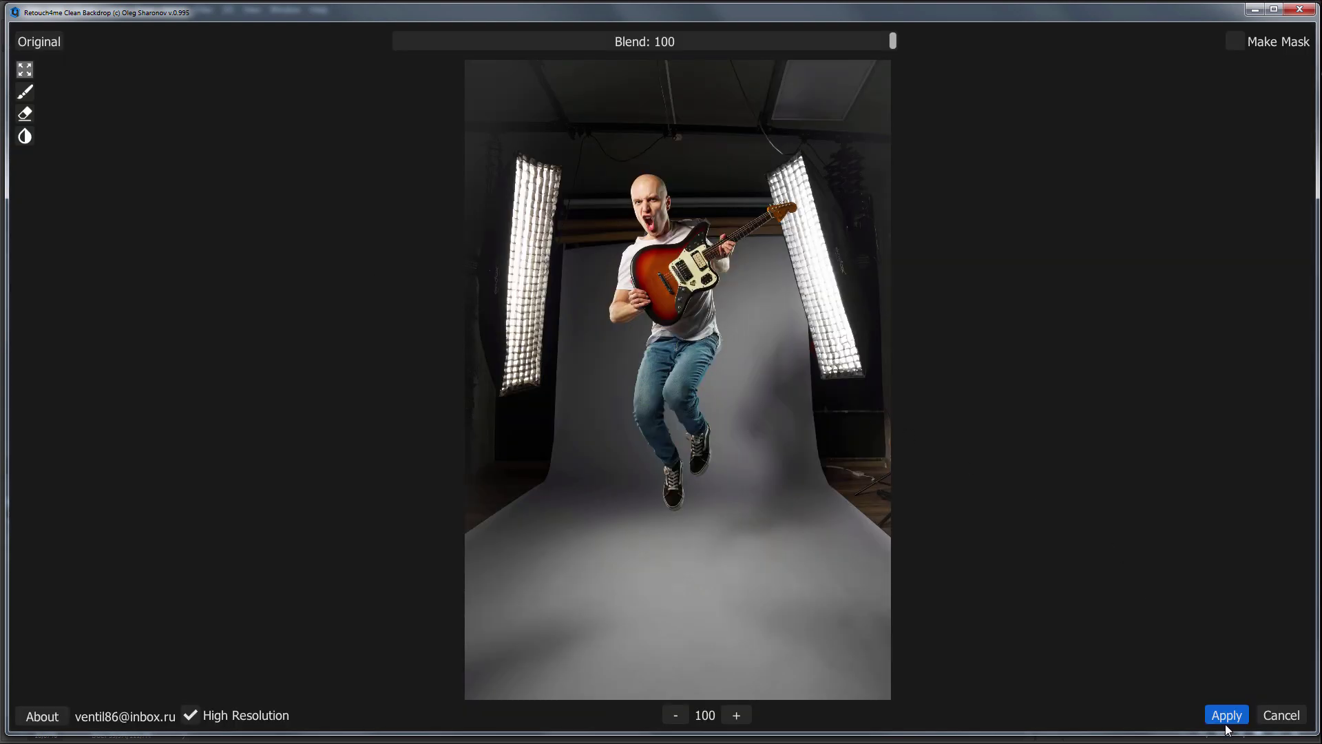
# Apply the Clean Backdrop result and compare the guitarist's zoomed floor with the original
pyautogui.click(1226, 719)
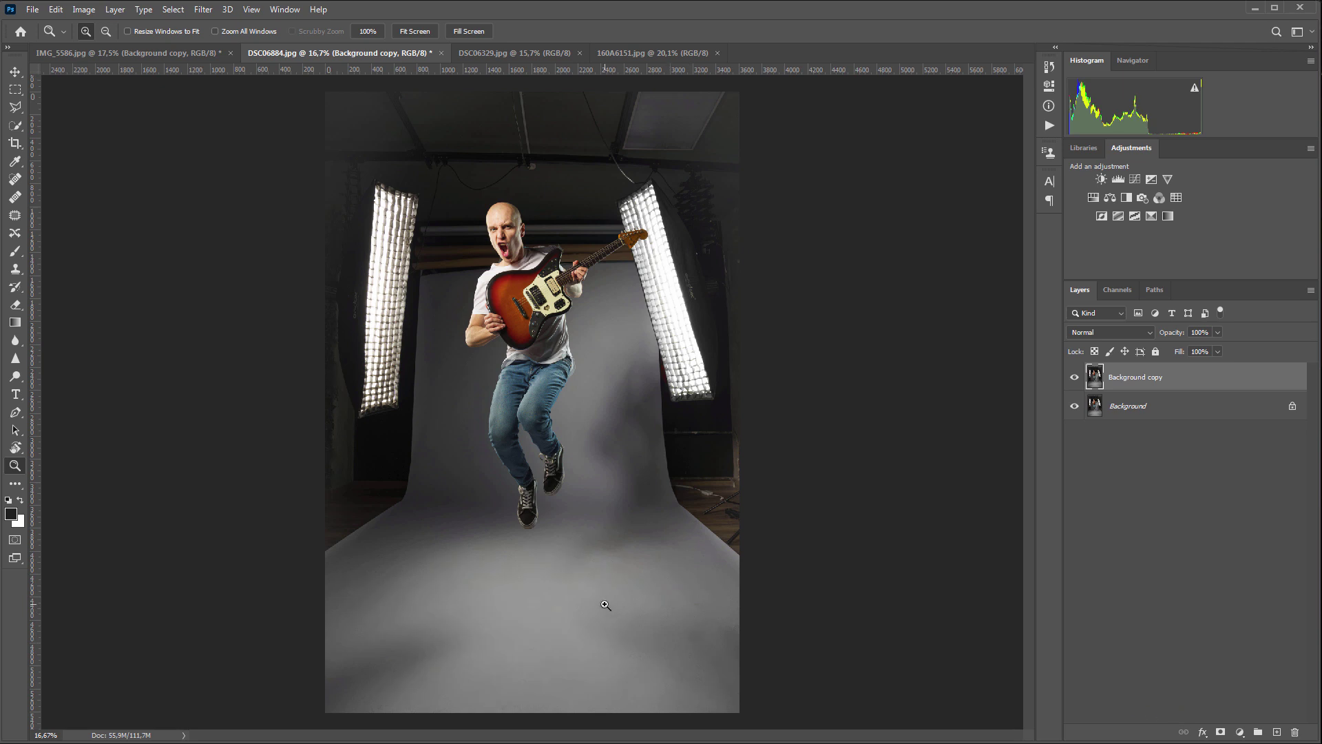
pyautogui.click(606, 605)
pyautogui.scroll(-3, 614, 570)
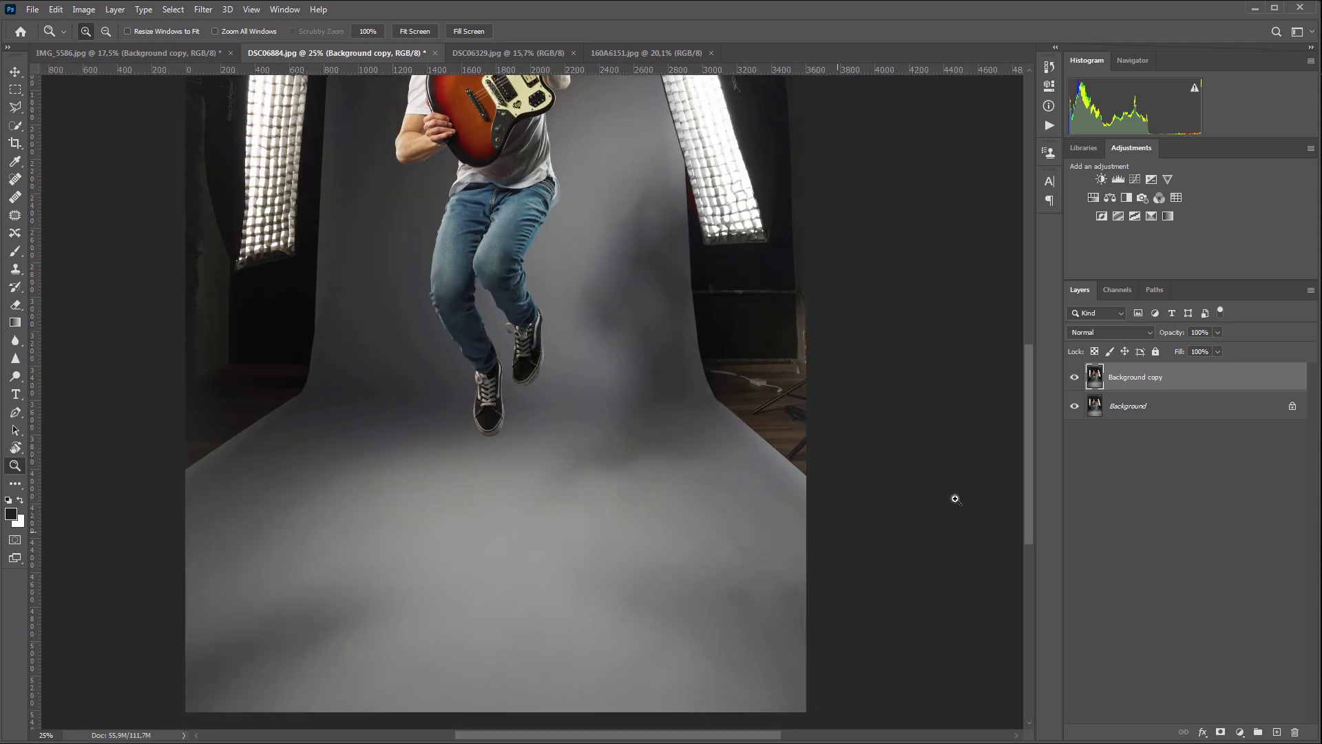
pyautogui.click(1075, 377)
pyautogui.click(1074, 377)
# Zoom closer below the shoes, toggle the cleaned copy to compare, then fit the photo on screen
pyautogui.click(403, 632)
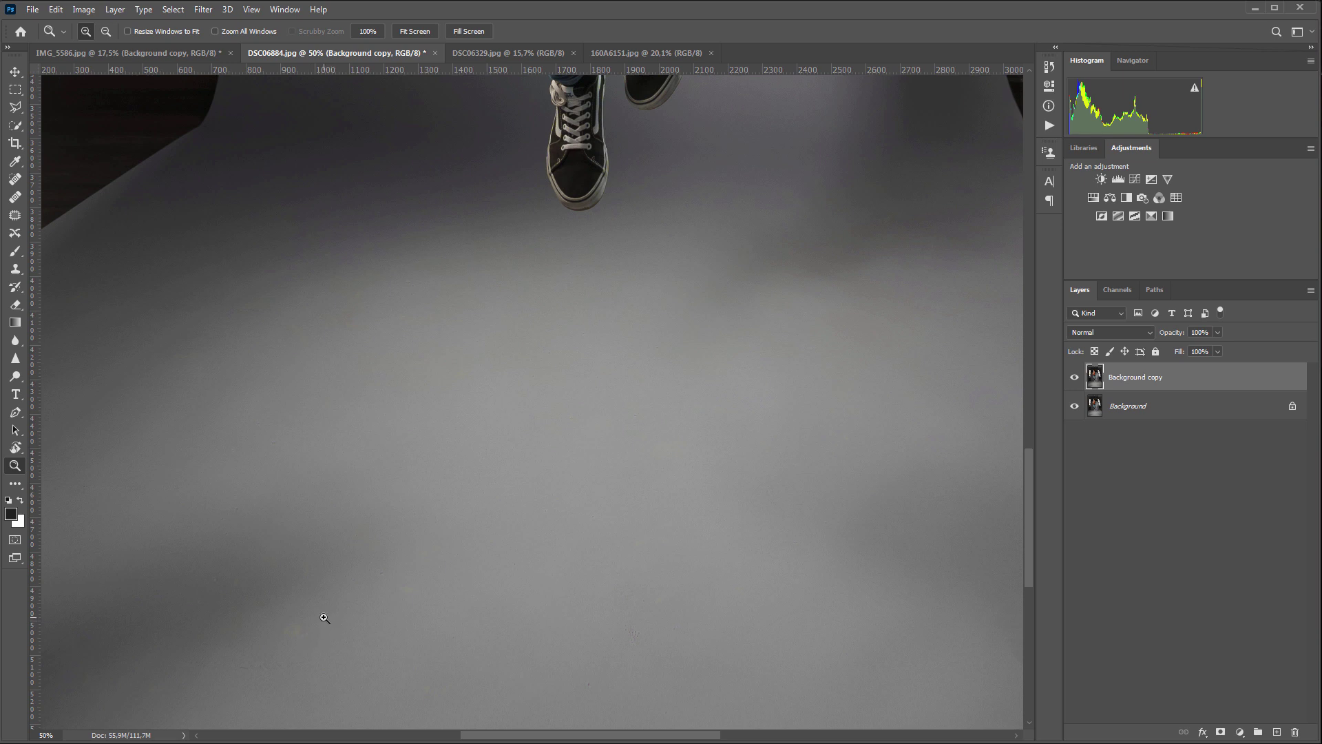
pyautogui.click(1076, 377)
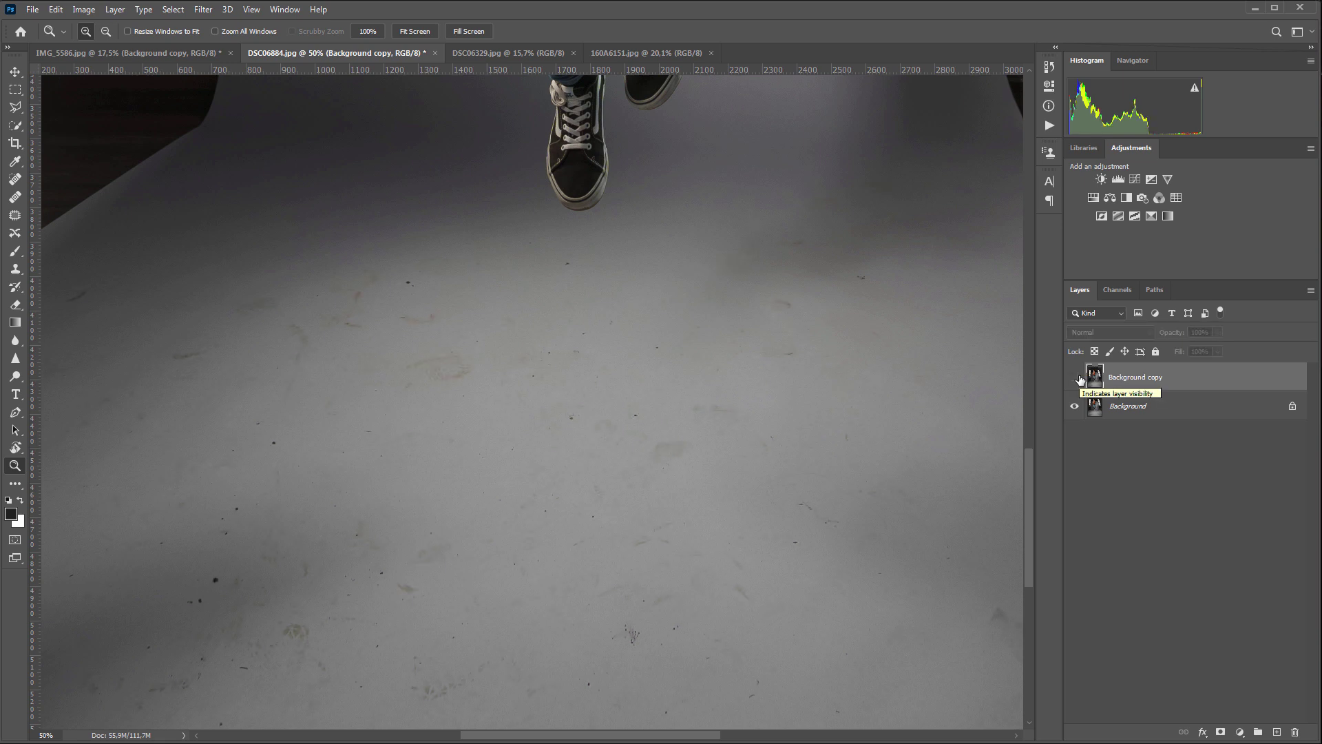
pyautogui.click(1079, 378)
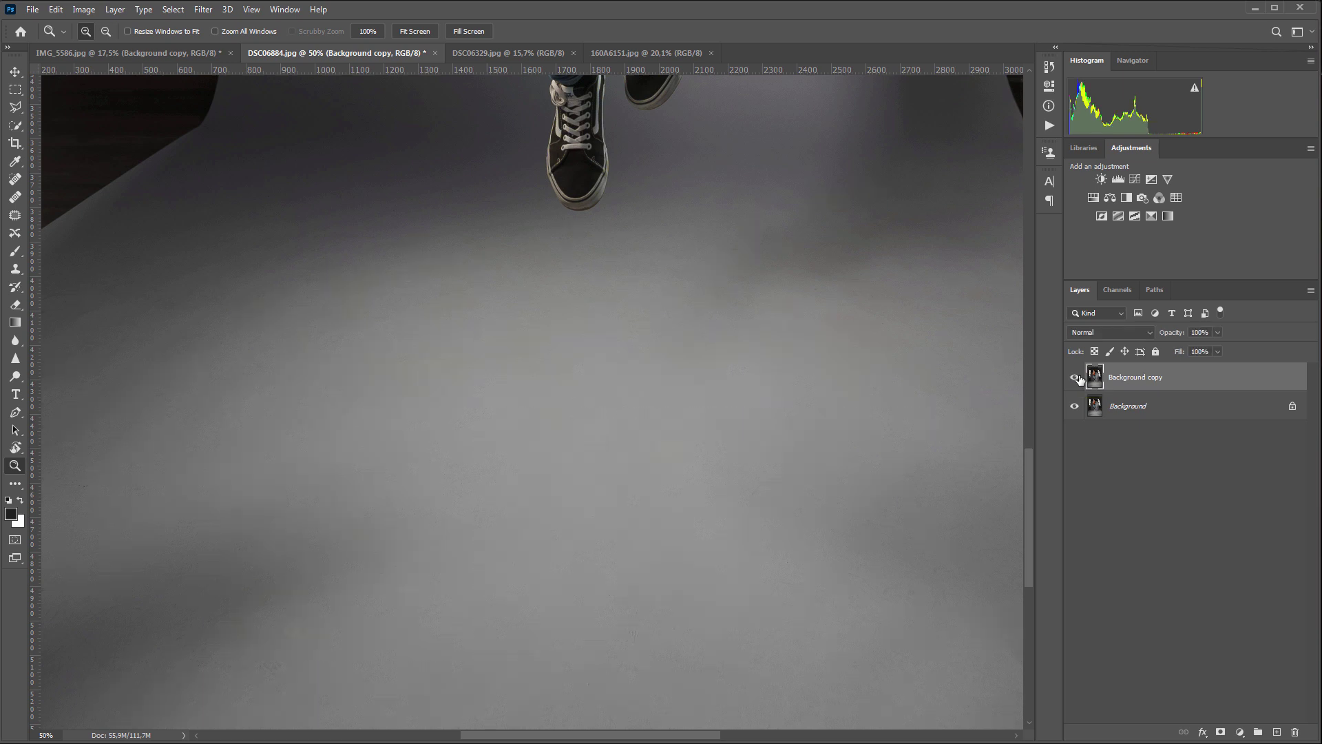
pyautogui.click(1079, 378)
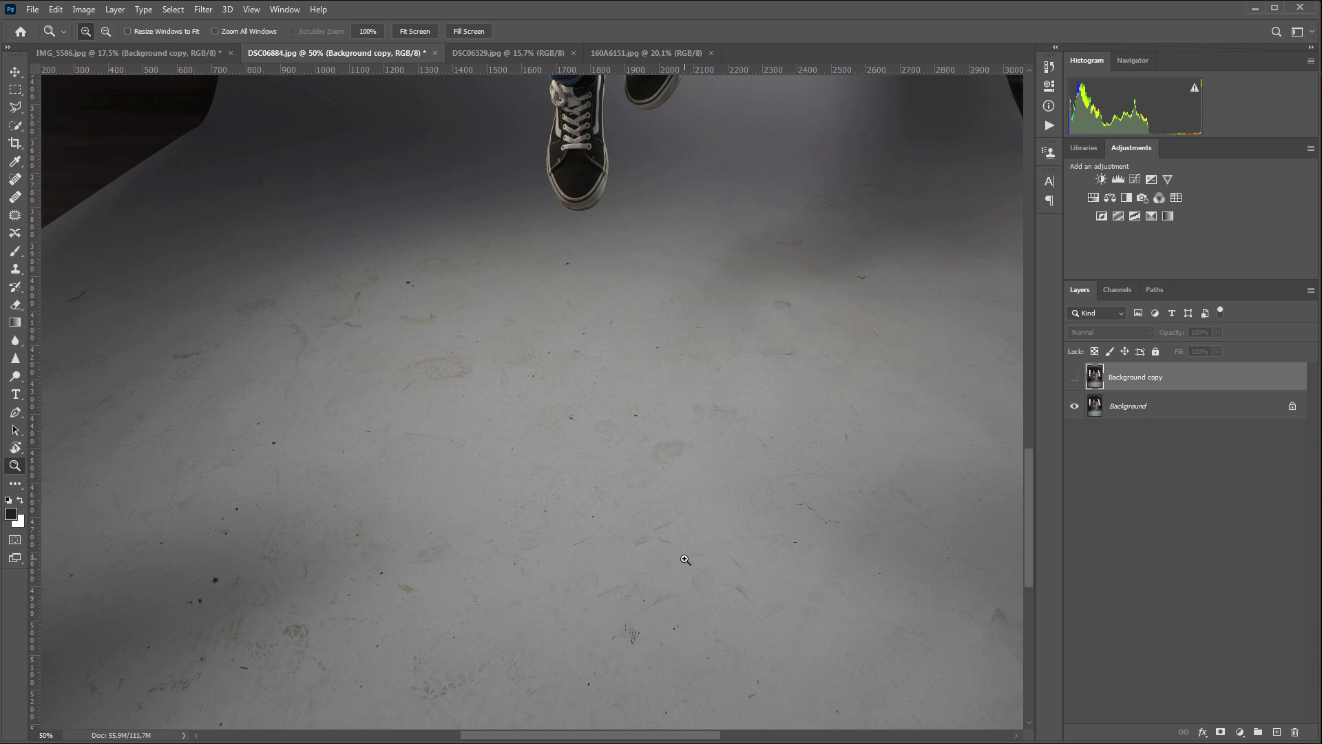
pyautogui.click(1074, 378)
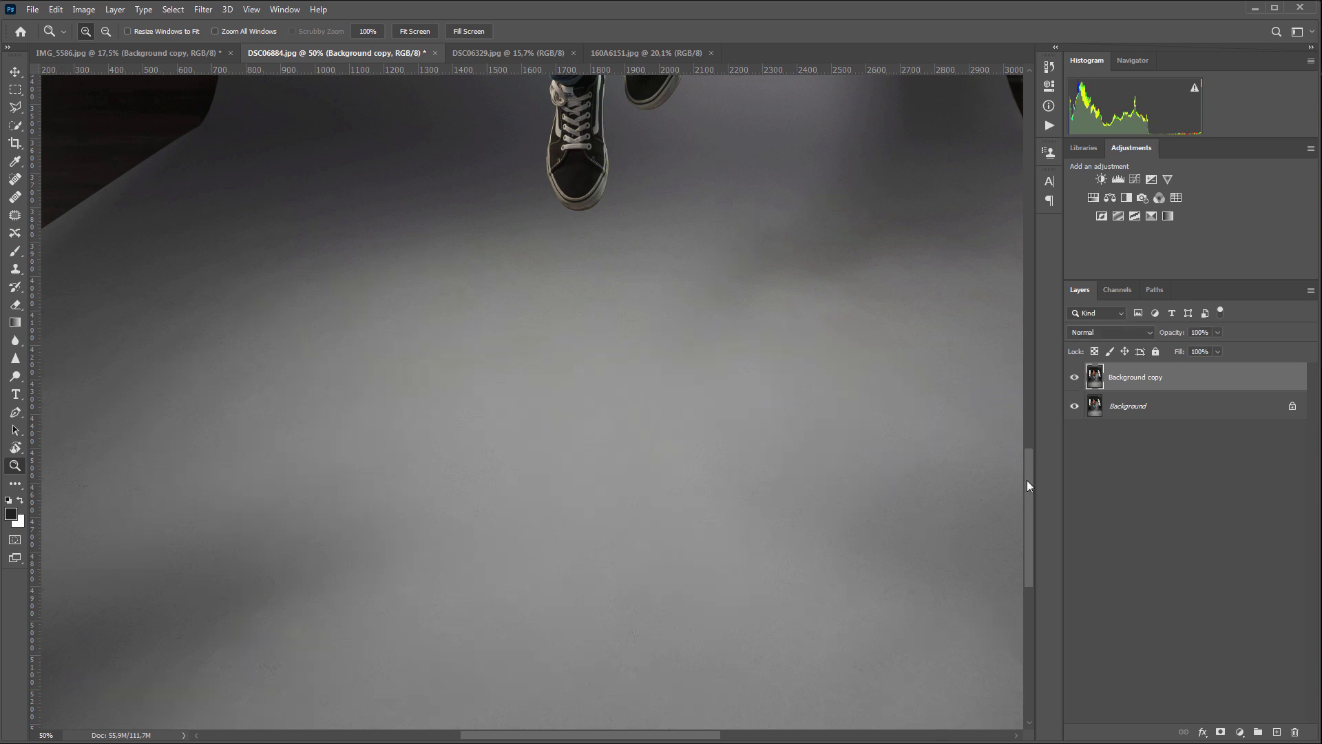
pyautogui.moveTo(1026, 481); pyautogui.dragTo(1102, 361)
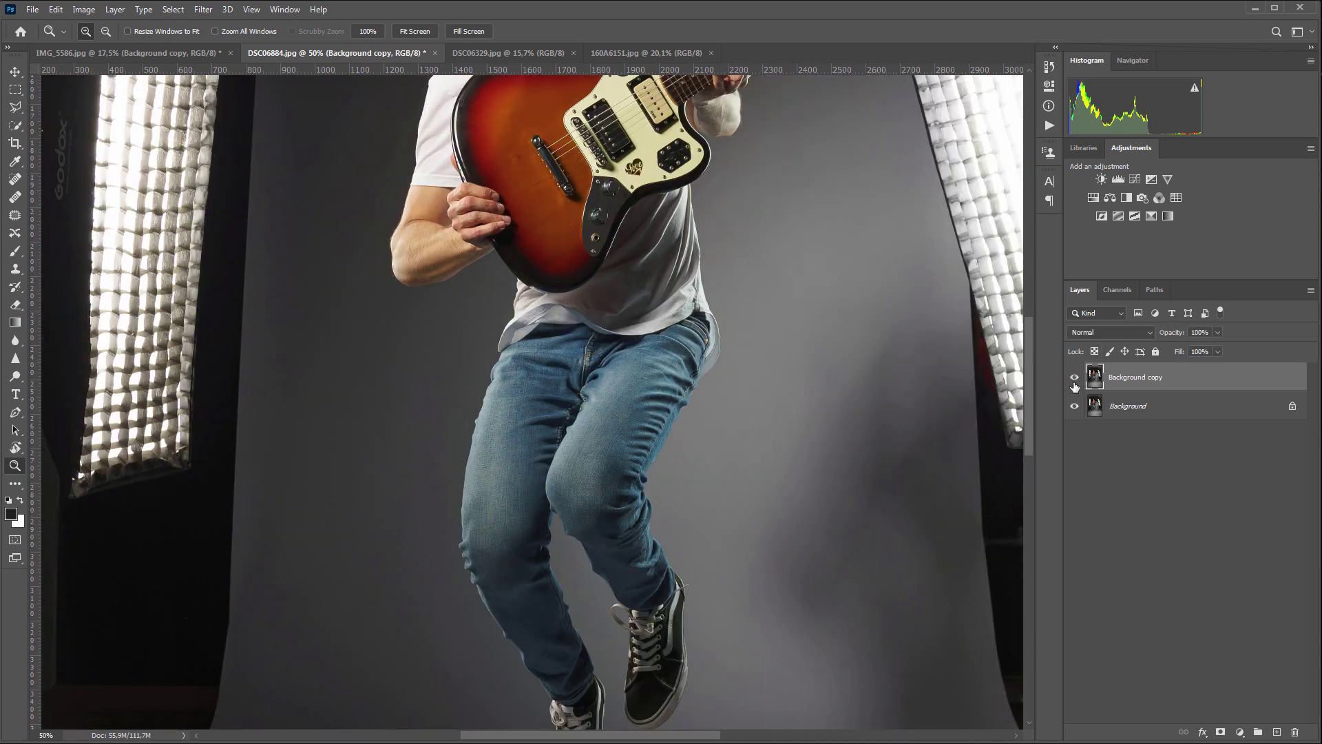
pyautogui.click(411, 32)
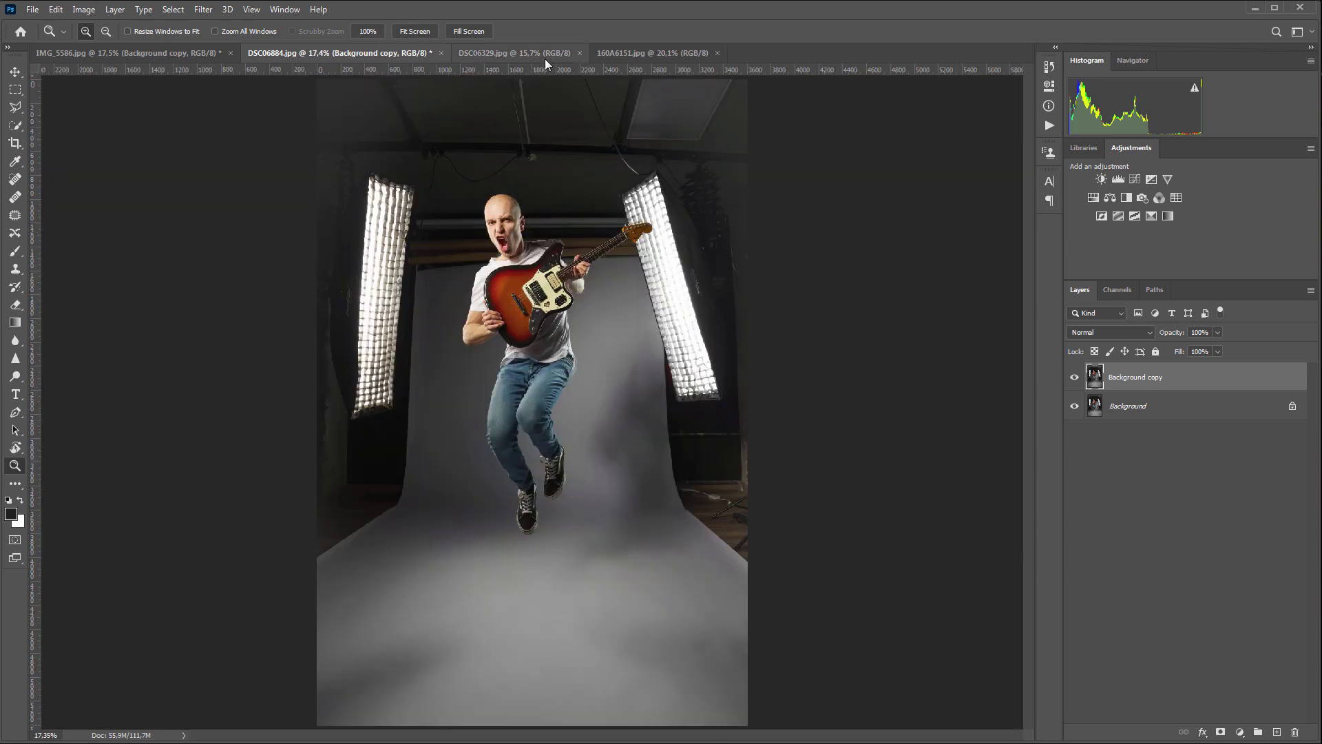
# Switch to DSC06329.jpg, duplicate its Background layer and run Retouch4me Clean Backdrop on the copy
pyautogui.click(545, 60)
pyautogui.moveTo(1238, 378)
pyautogui.mouseDown()
pyautogui.moveTo(1289, 729)
pyautogui.moveTo(1278, 730)
pyautogui.mouseUp()
pyautogui.click(203, 9)
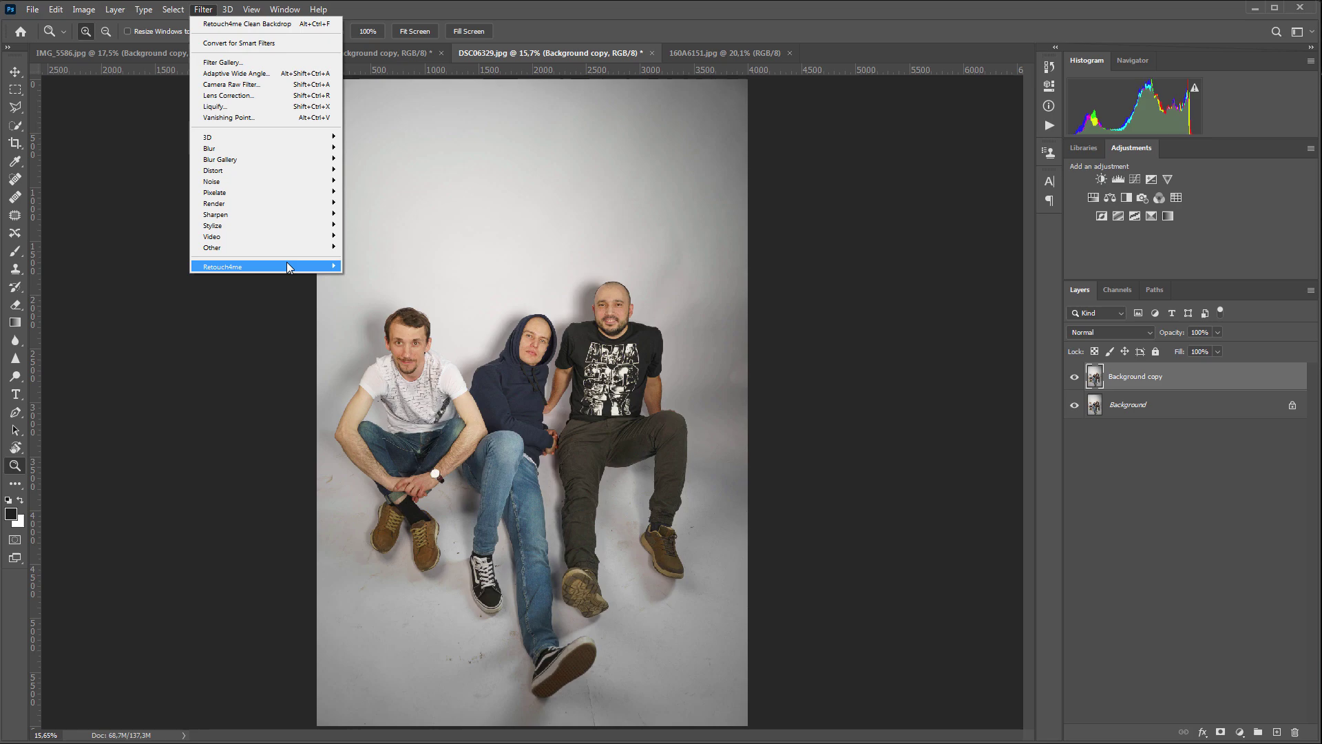
pyautogui.moveTo(287, 267)
pyautogui.click(385, 267)
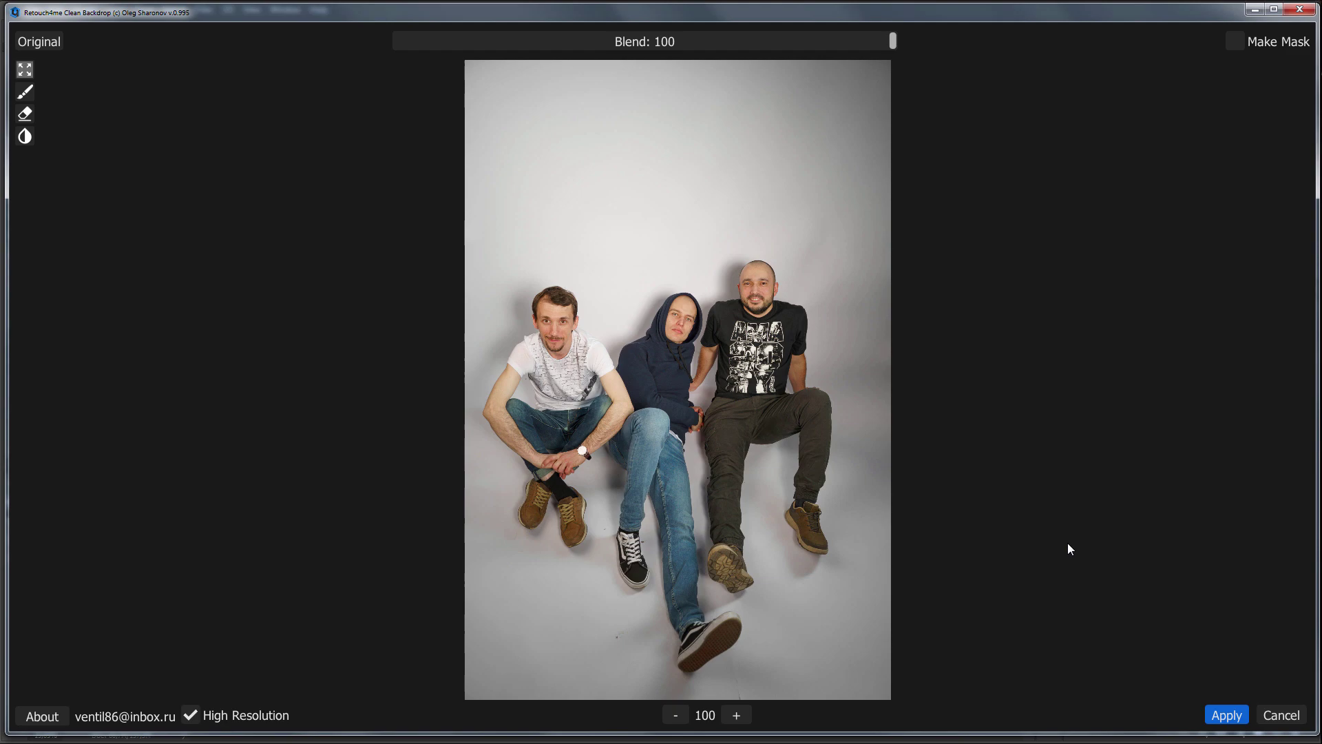
pyautogui.click(1226, 715)
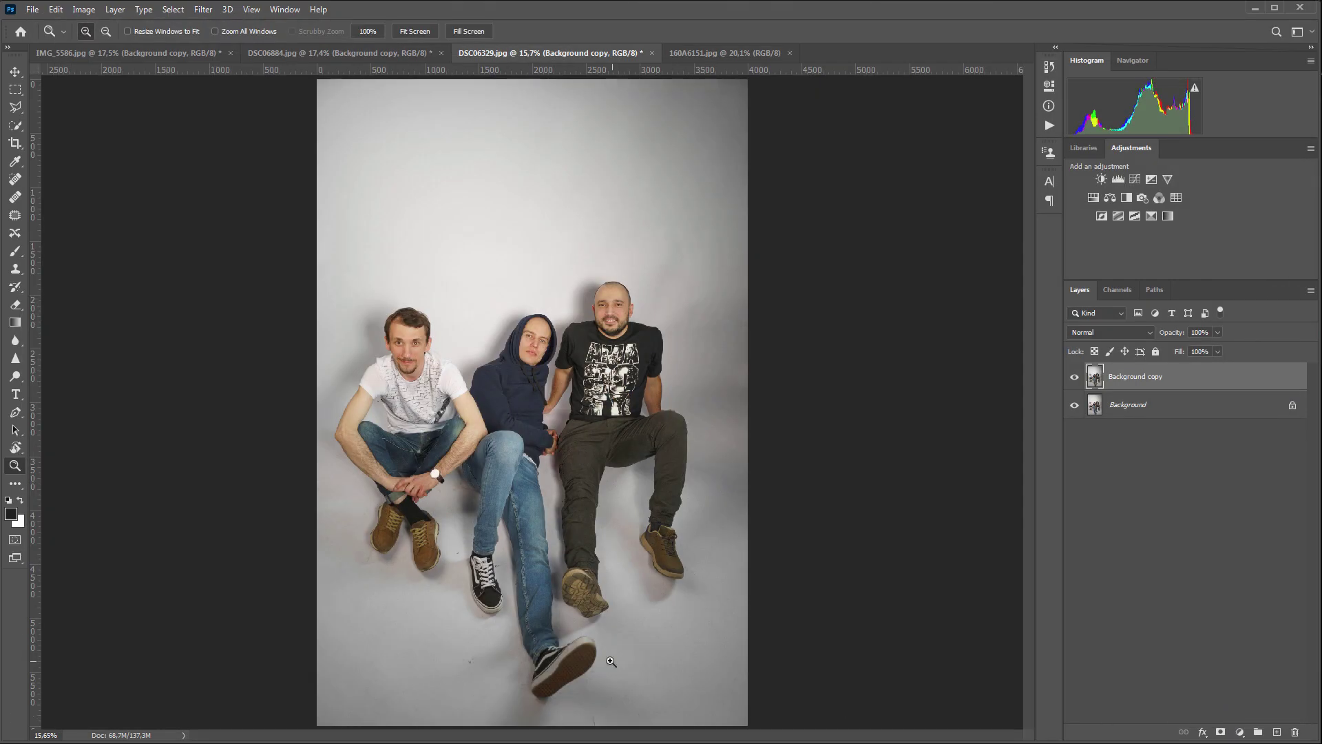
pyautogui.click(496, 644)
pyautogui.click(495, 644)
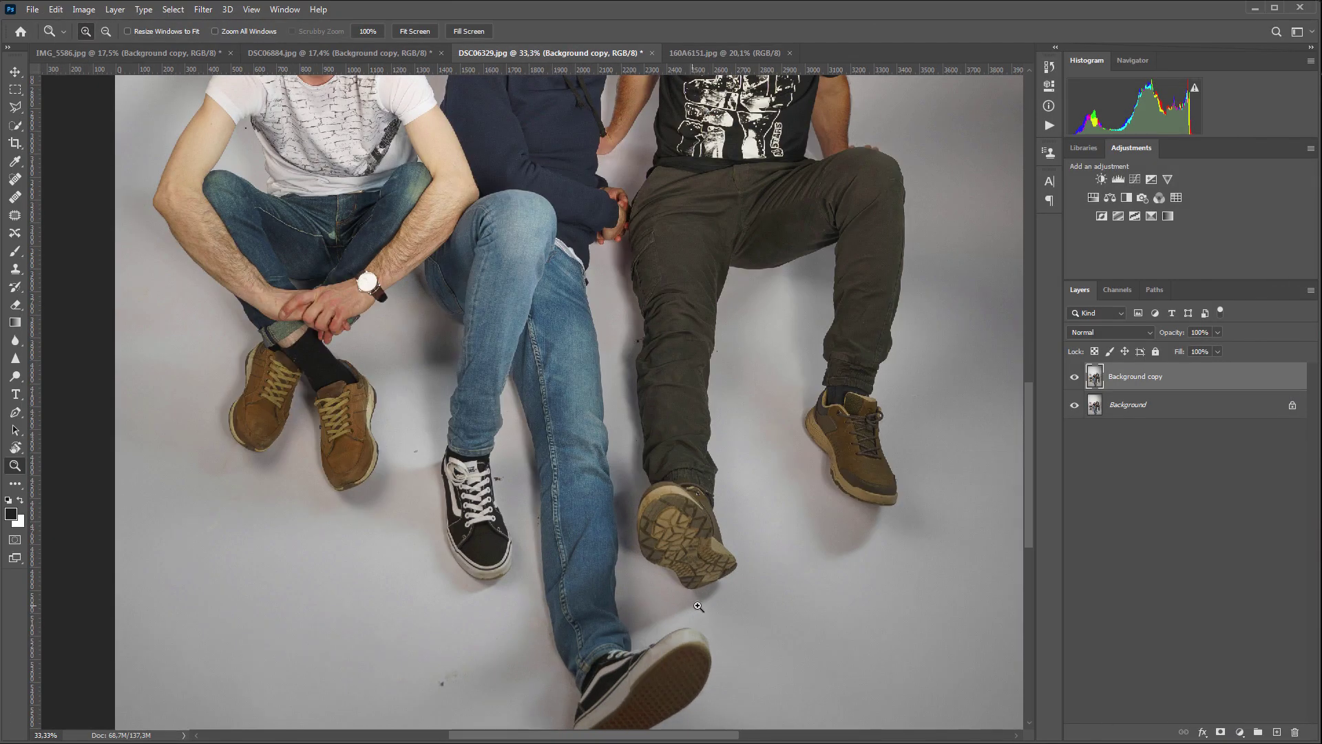
pyautogui.scroll(-3, 701, 609)
pyautogui.scroll(-1, 701, 609)
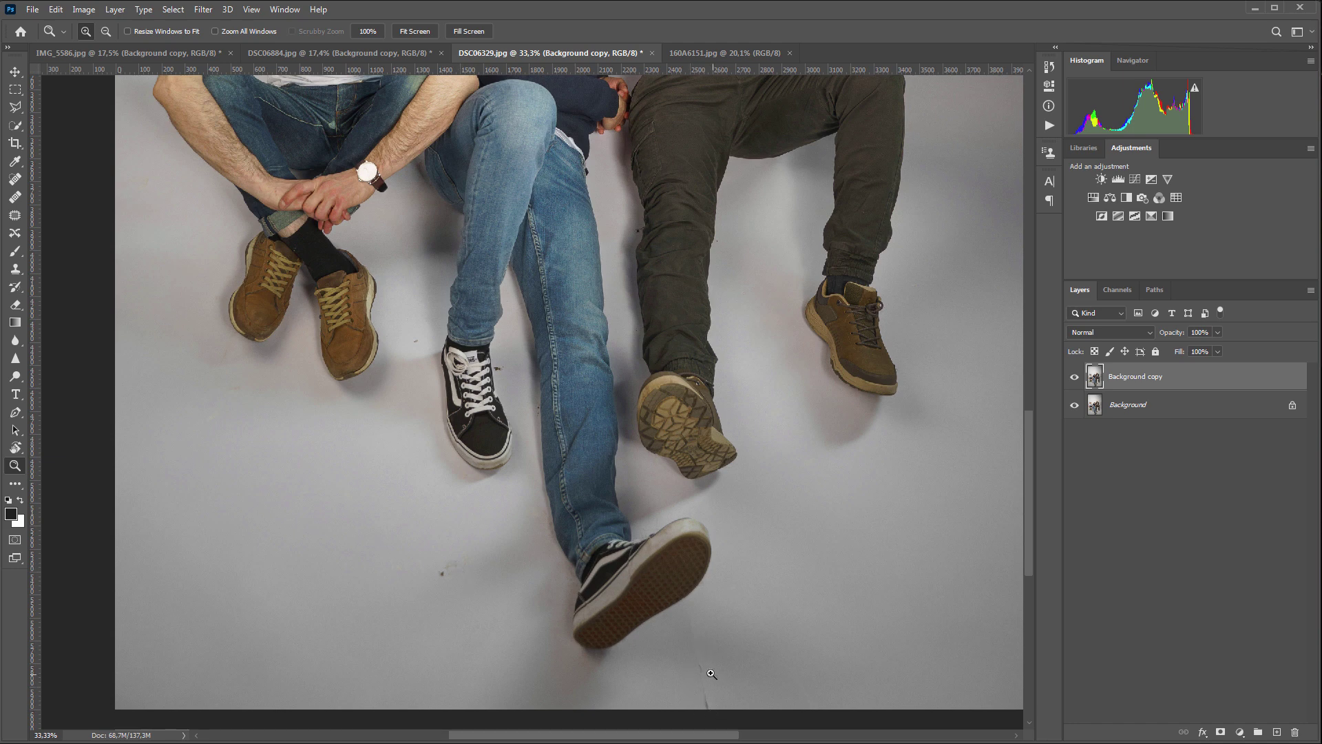
pyautogui.moveTo(1030, 494); pyautogui.dragTo(1035, 477)
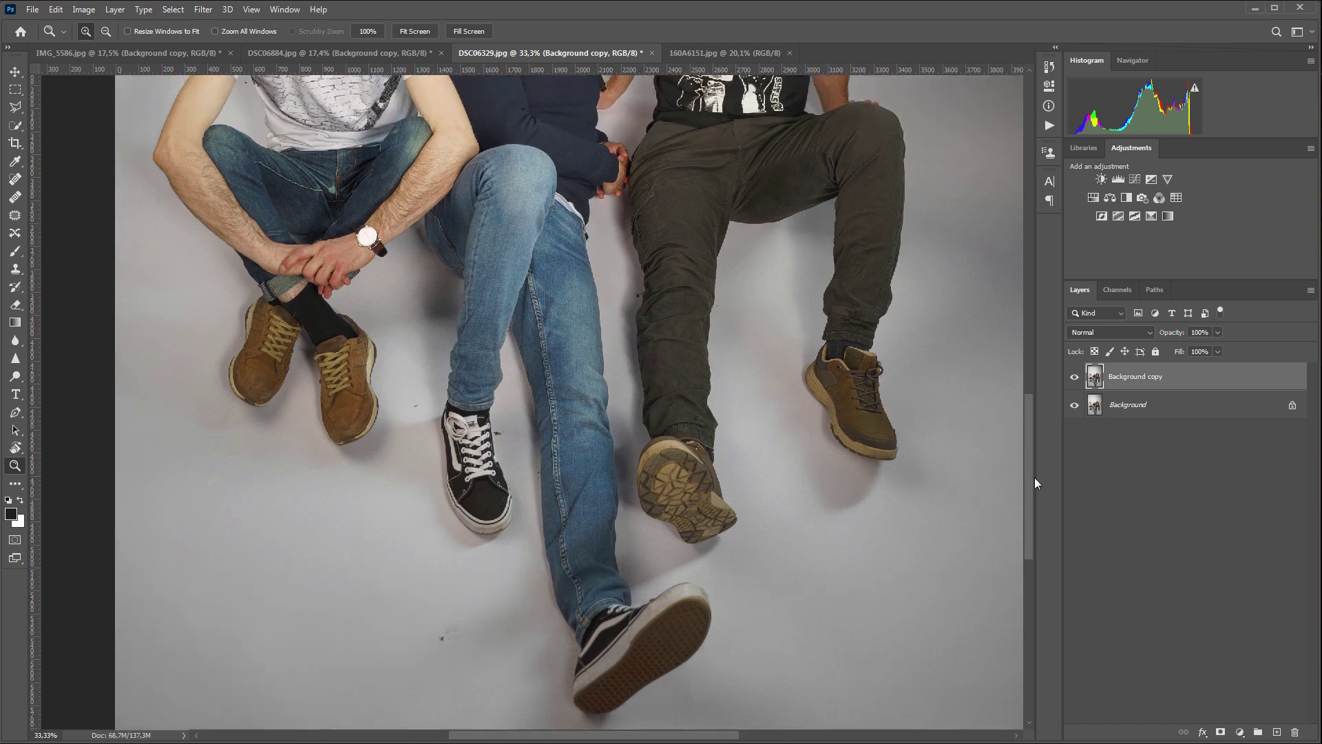
pyautogui.click(1075, 377)
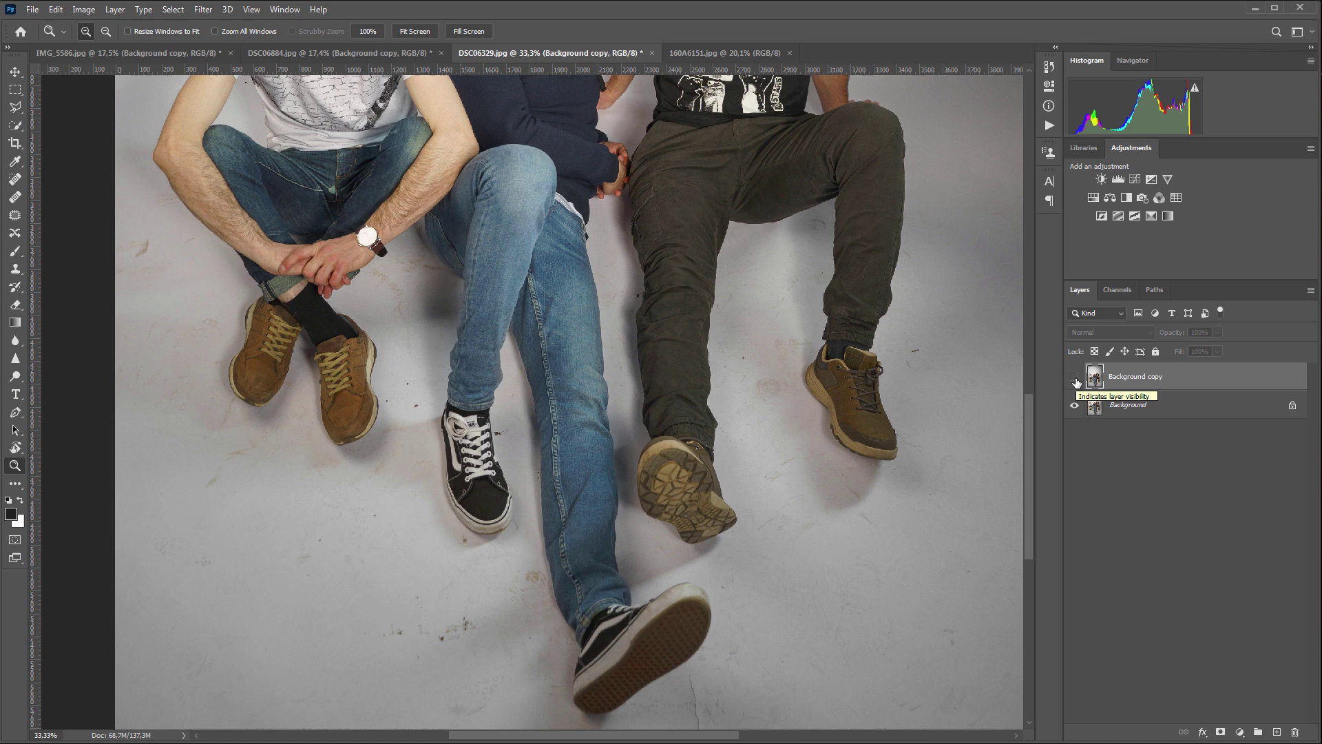
pyautogui.click(1075, 378)
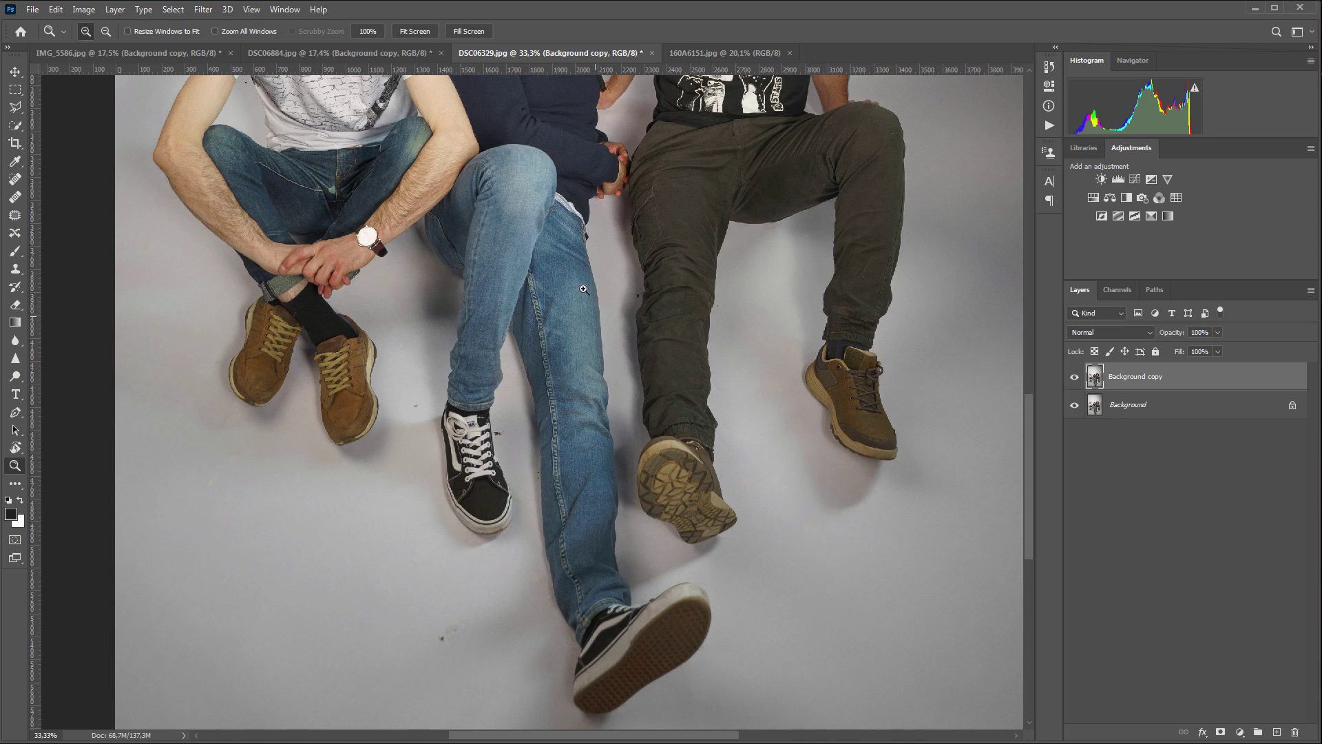
pyautogui.click(405, 32)
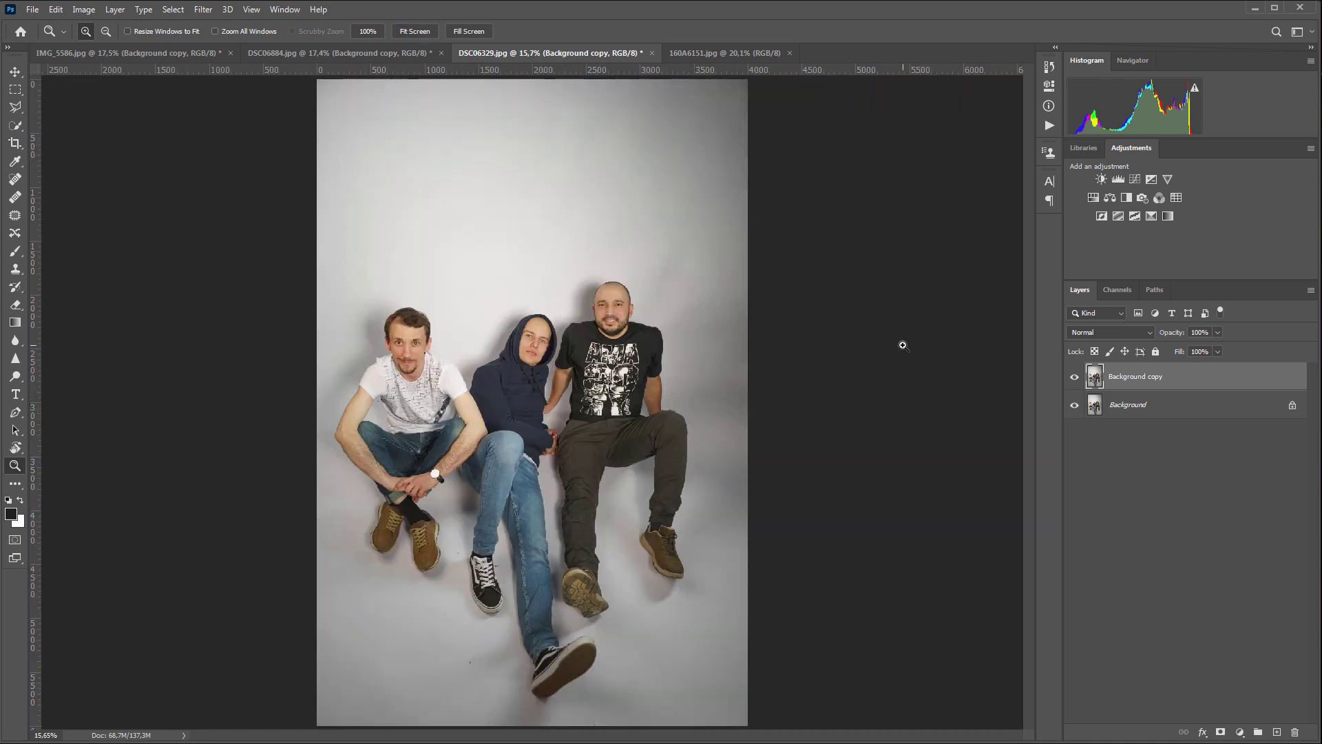
pyautogui.click(1075, 377)
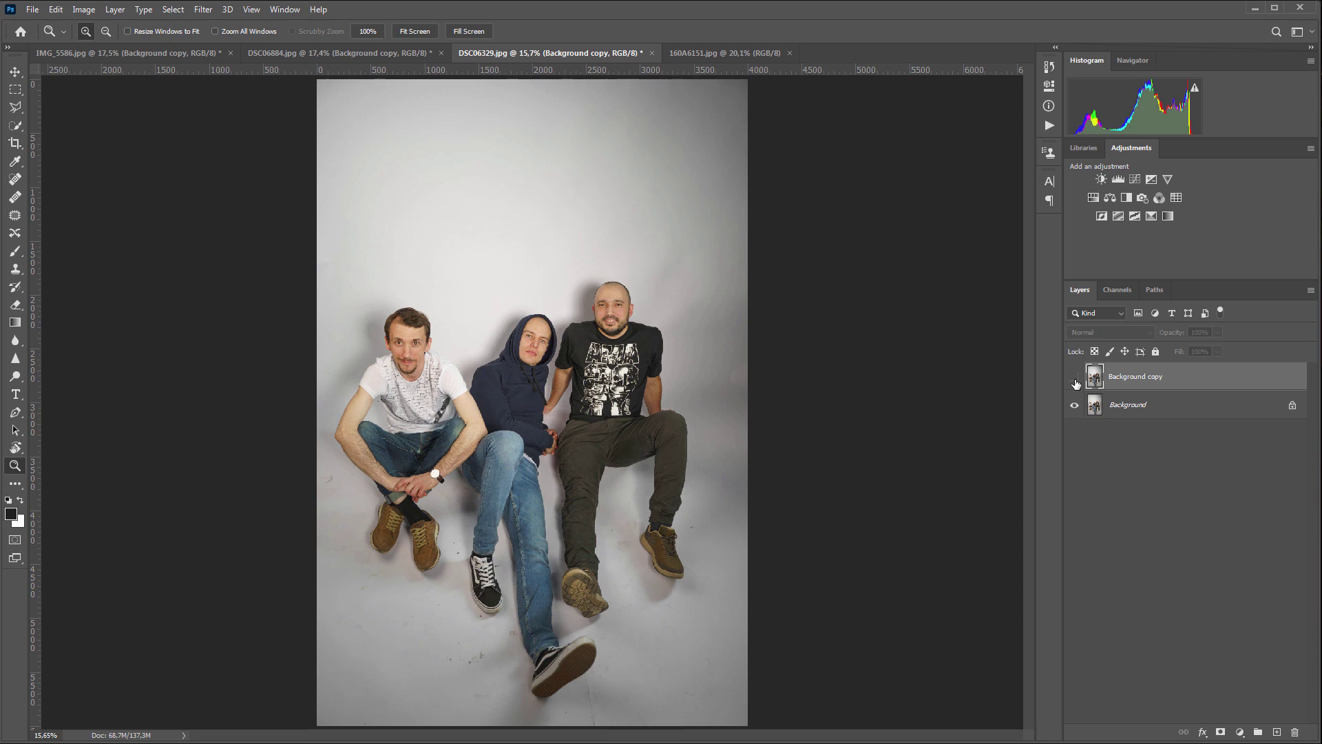
pyautogui.click(1075, 378)
# Switch to 160A6151.jpg, duplicate its Background layer and run Retouch4me Clean Backdrop on the copy
pyautogui.click(740, 52)
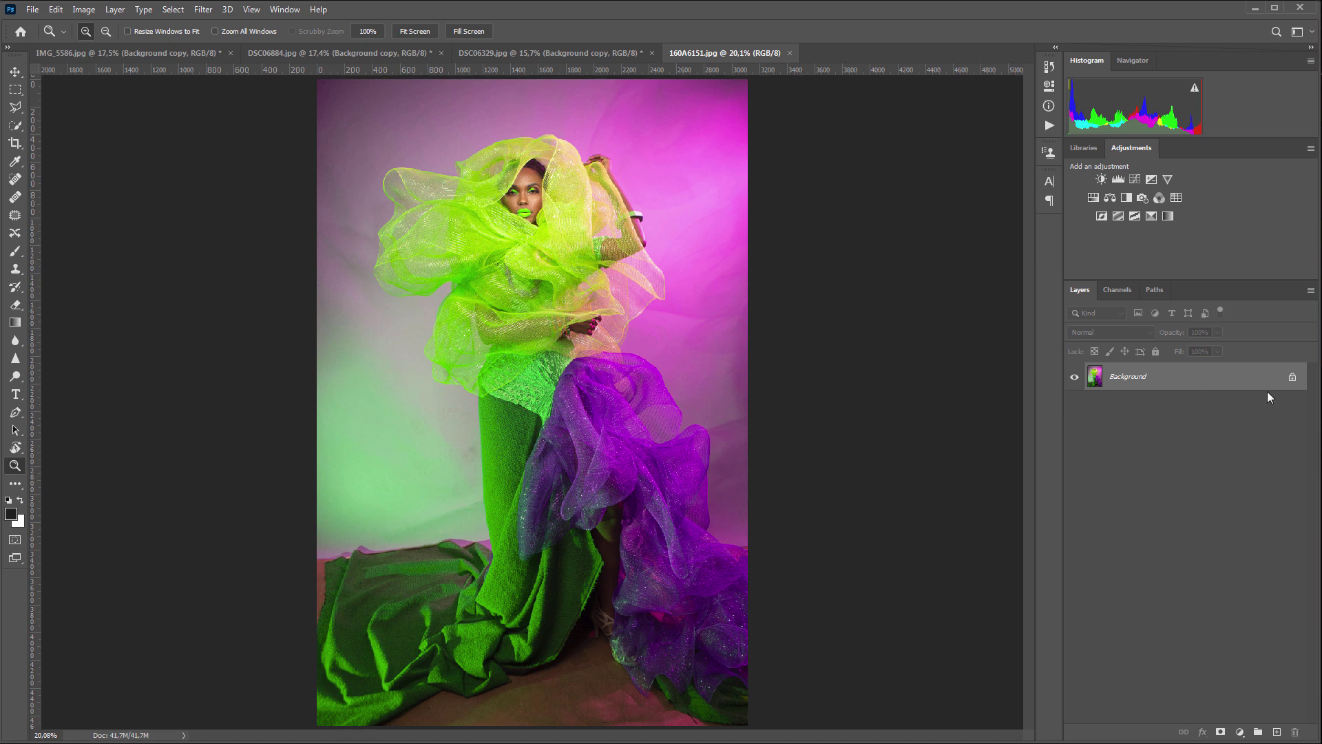
pyautogui.moveTo(1267, 385); pyautogui.dragTo(1276, 732)
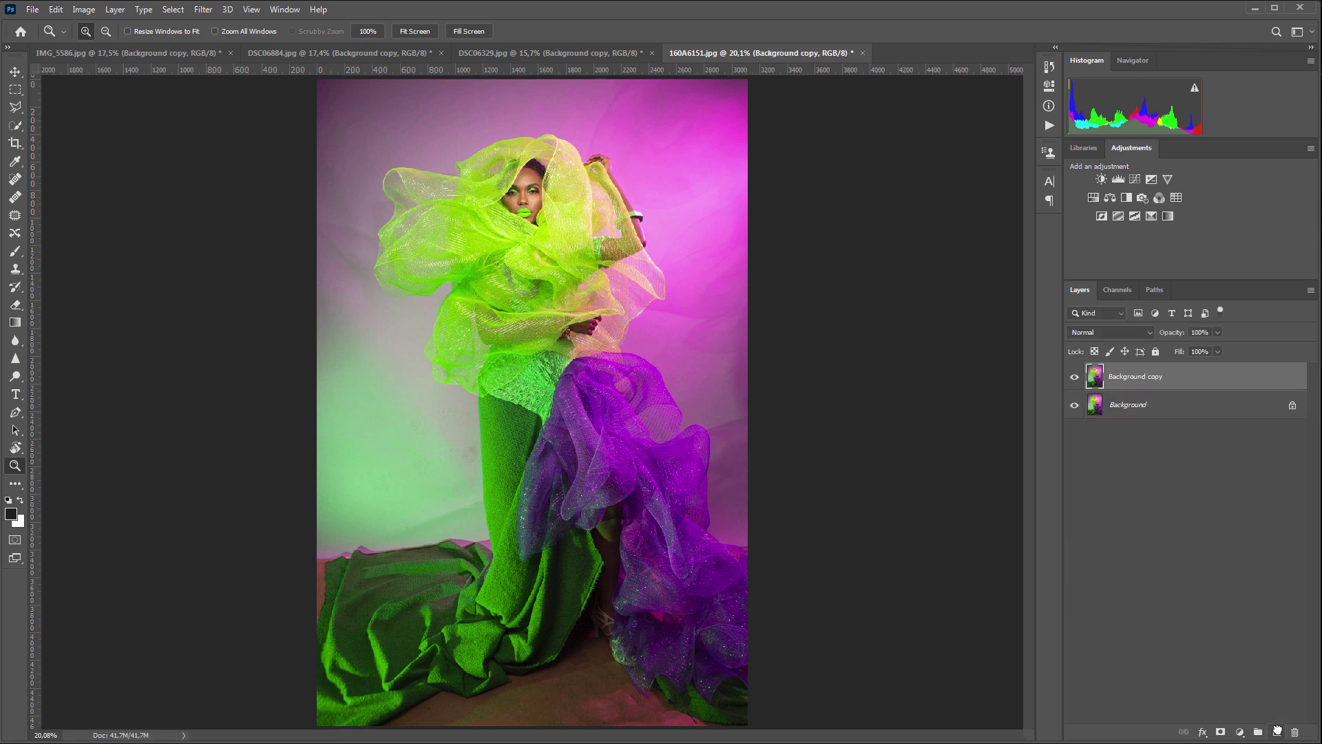
pyautogui.click(201, 11)
pyautogui.moveTo(312, 268)
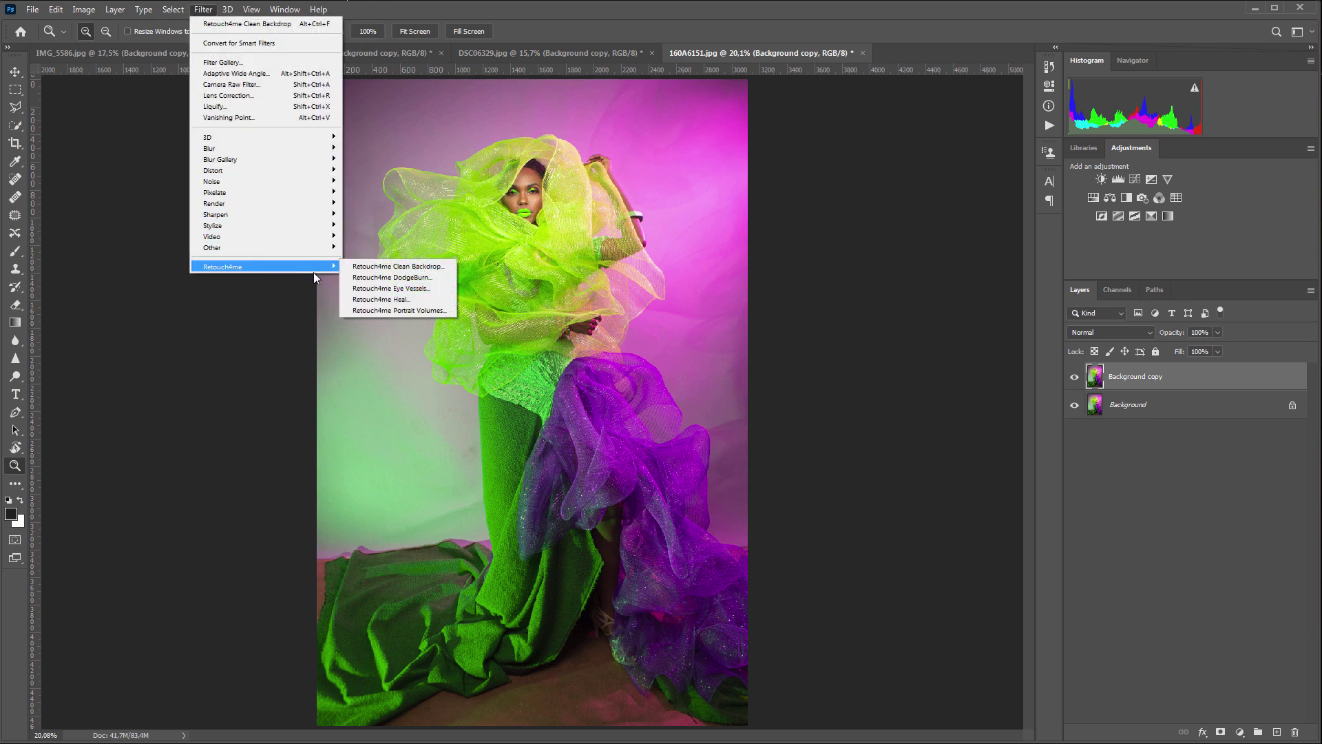
pyautogui.click(362, 266)
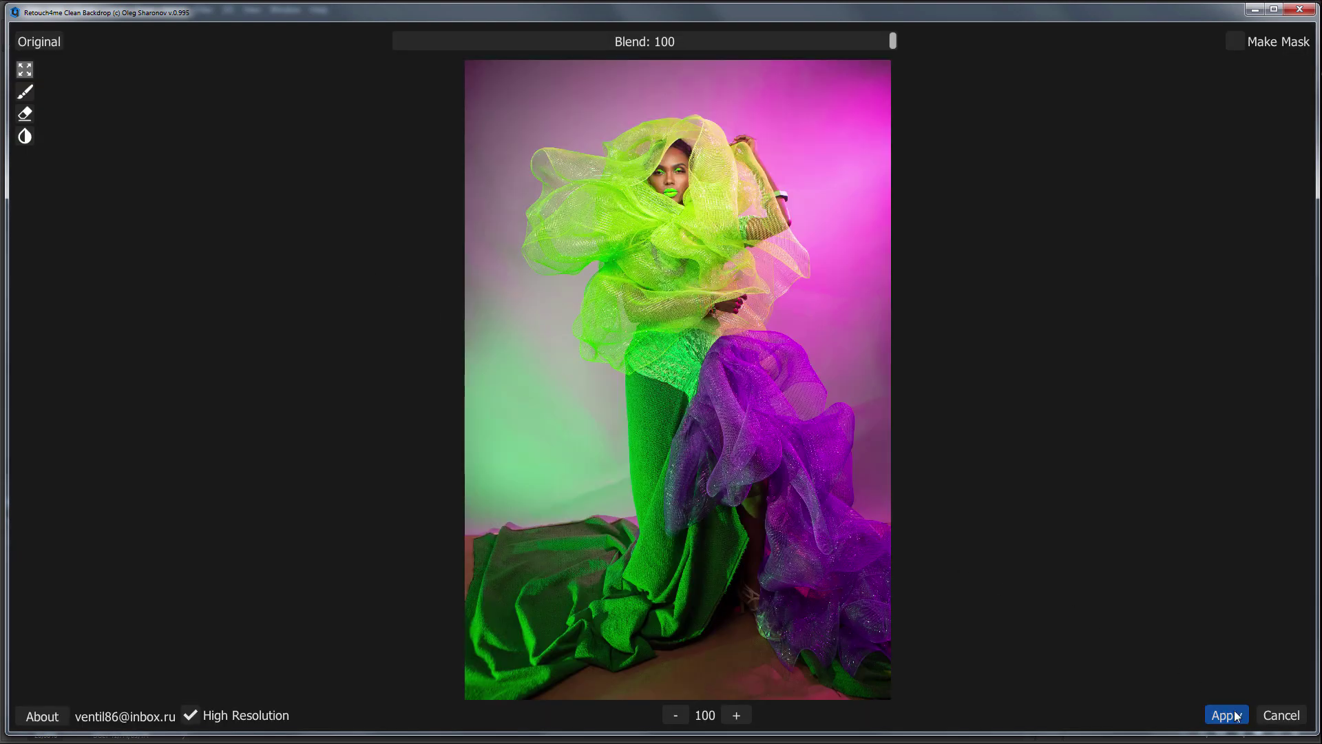
pyautogui.click(1227, 715)
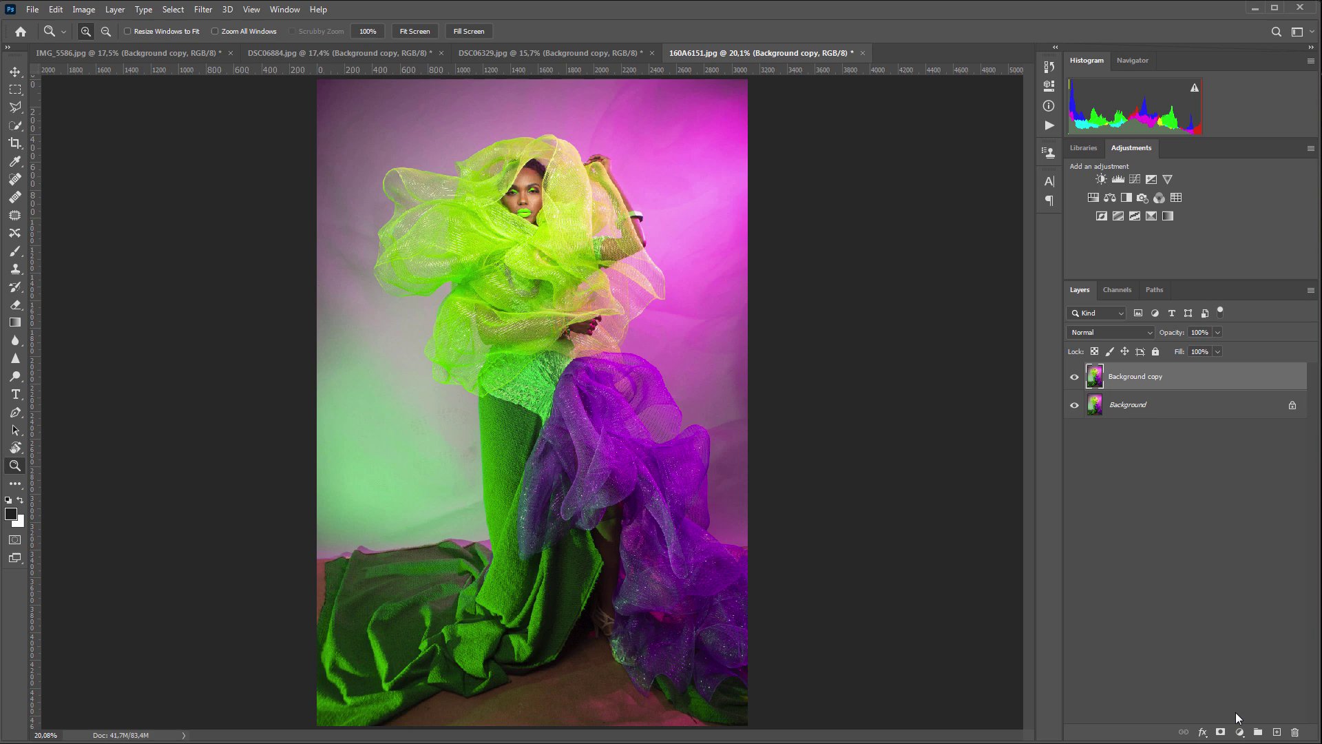
pyautogui.click(486, 273)
pyautogui.click(485, 273)
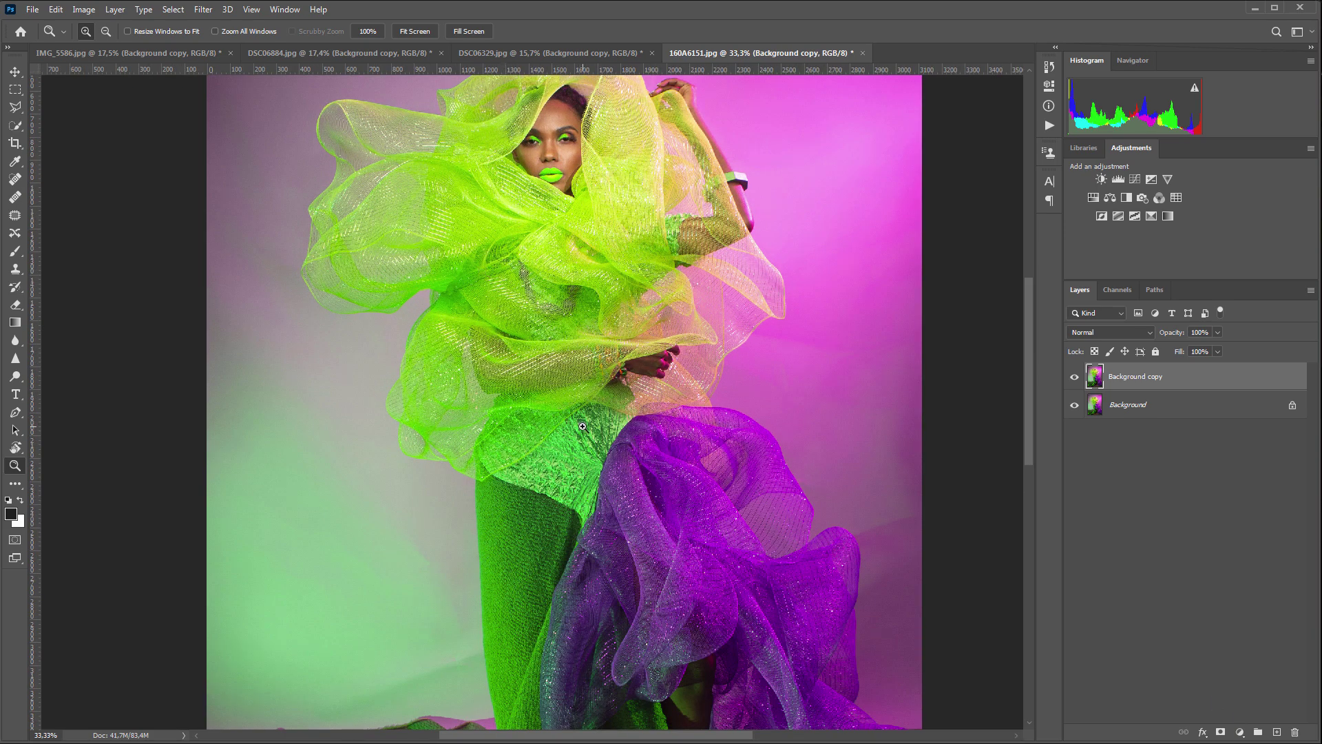
pyautogui.scroll(3, 583, 426)
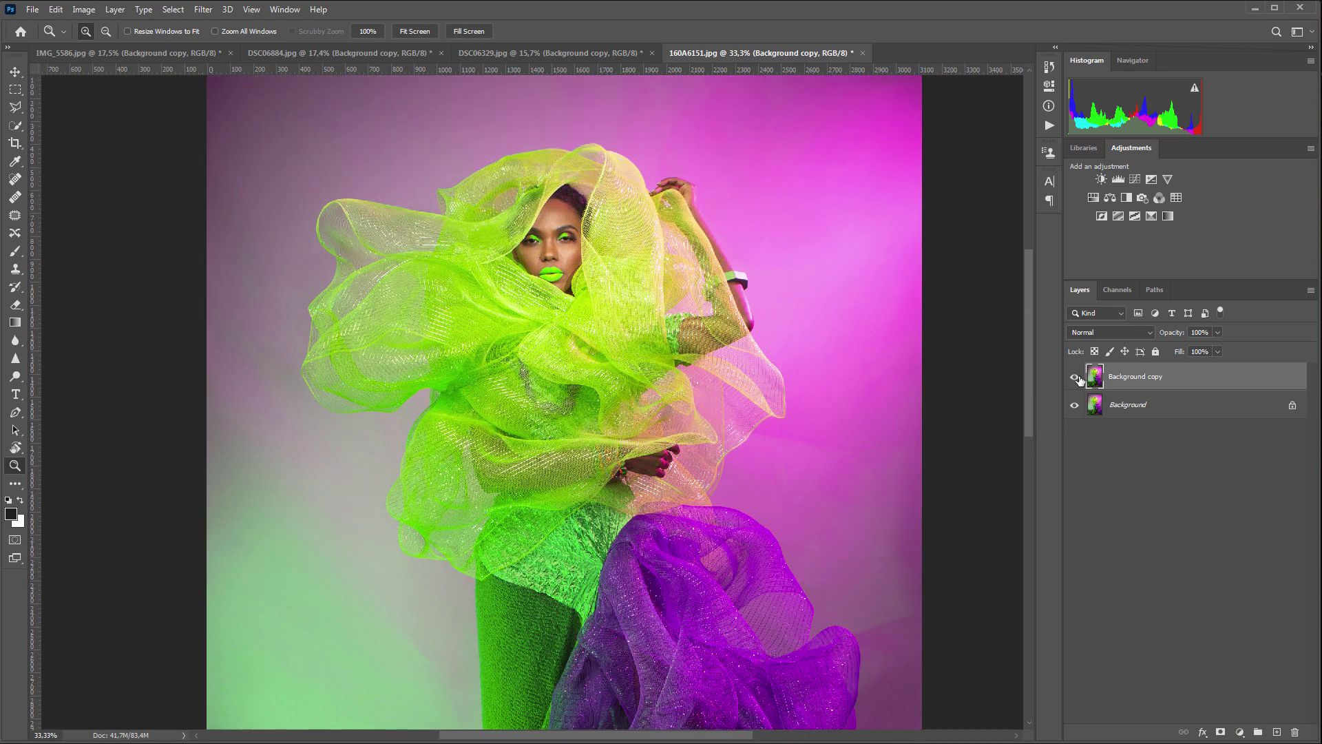
pyautogui.click(1075, 376)
pyautogui.click(1076, 378)
pyautogui.click(1074, 377)
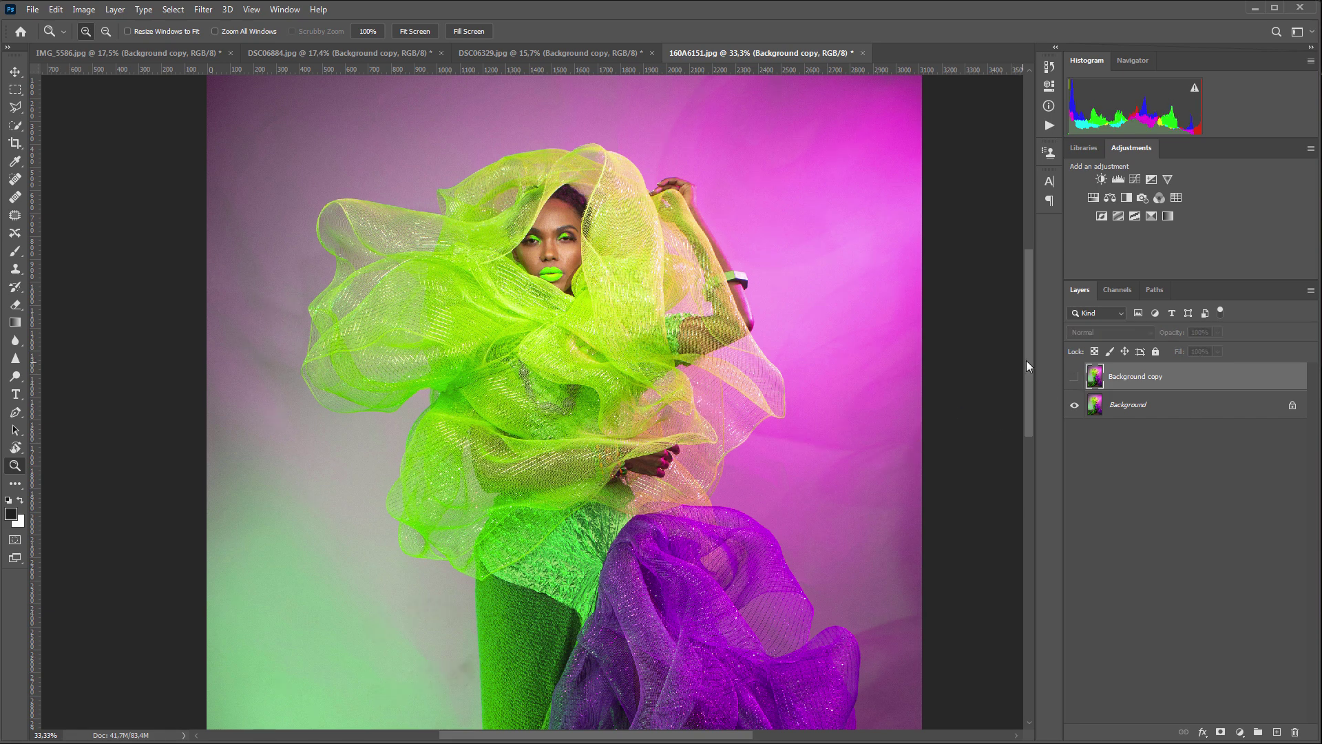
pyautogui.moveTo(1026, 361); pyautogui.dragTo(1024, 409)
pyautogui.click(454, 469)
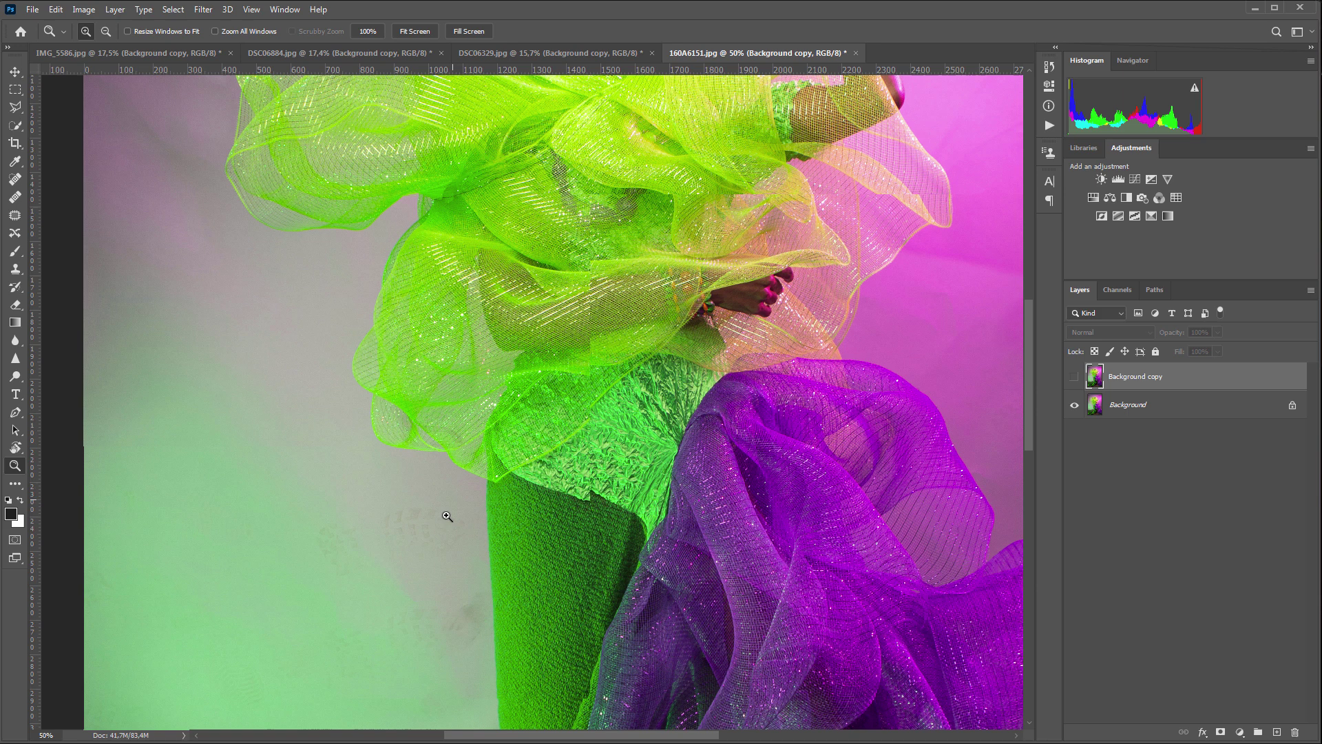
pyautogui.click(1075, 377)
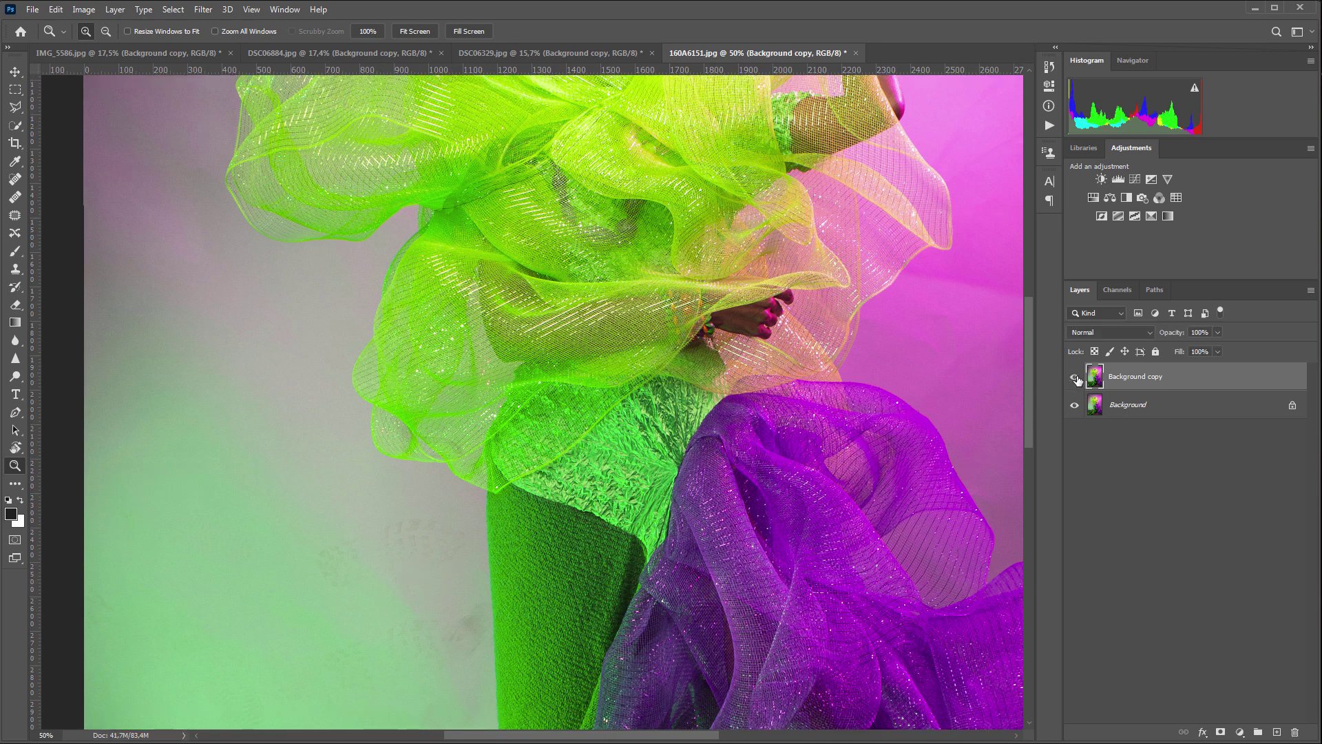
pyautogui.click(1075, 377)
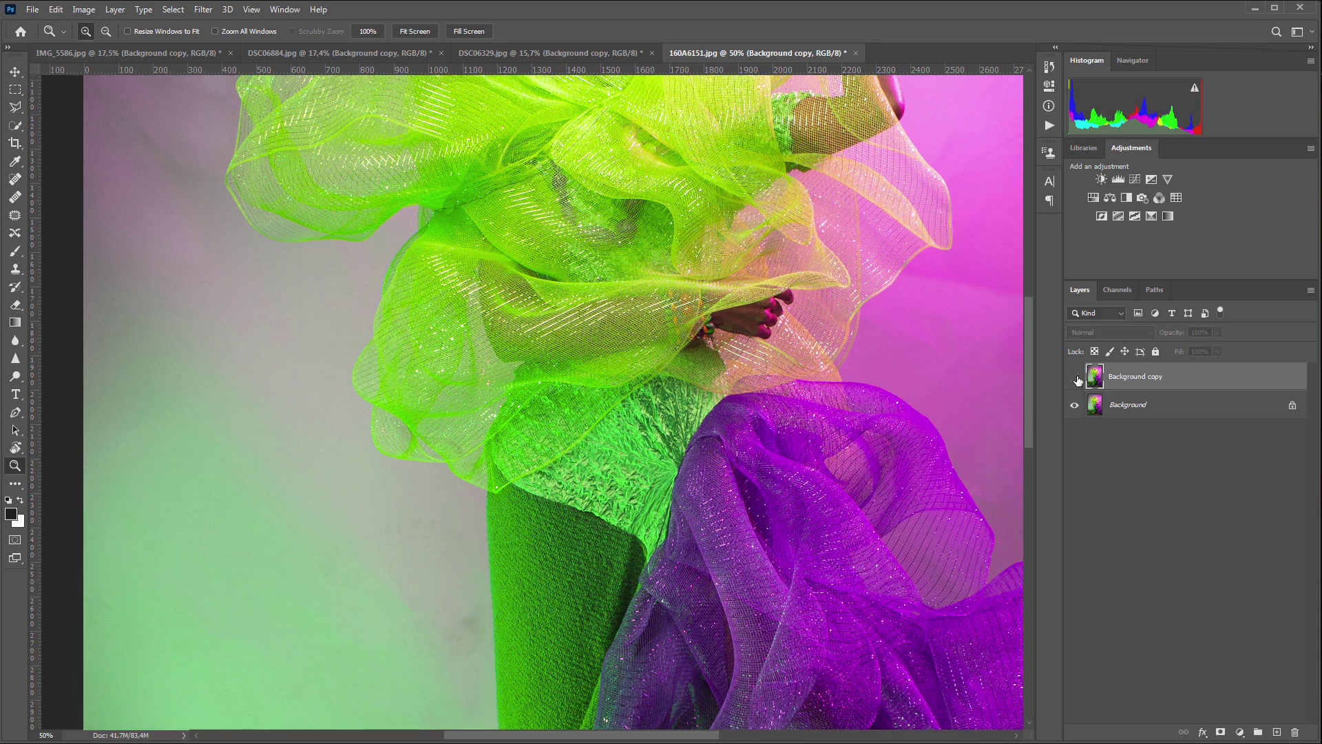
pyautogui.scroll(3, 921, 506)
pyautogui.scroll(10, 922, 506)
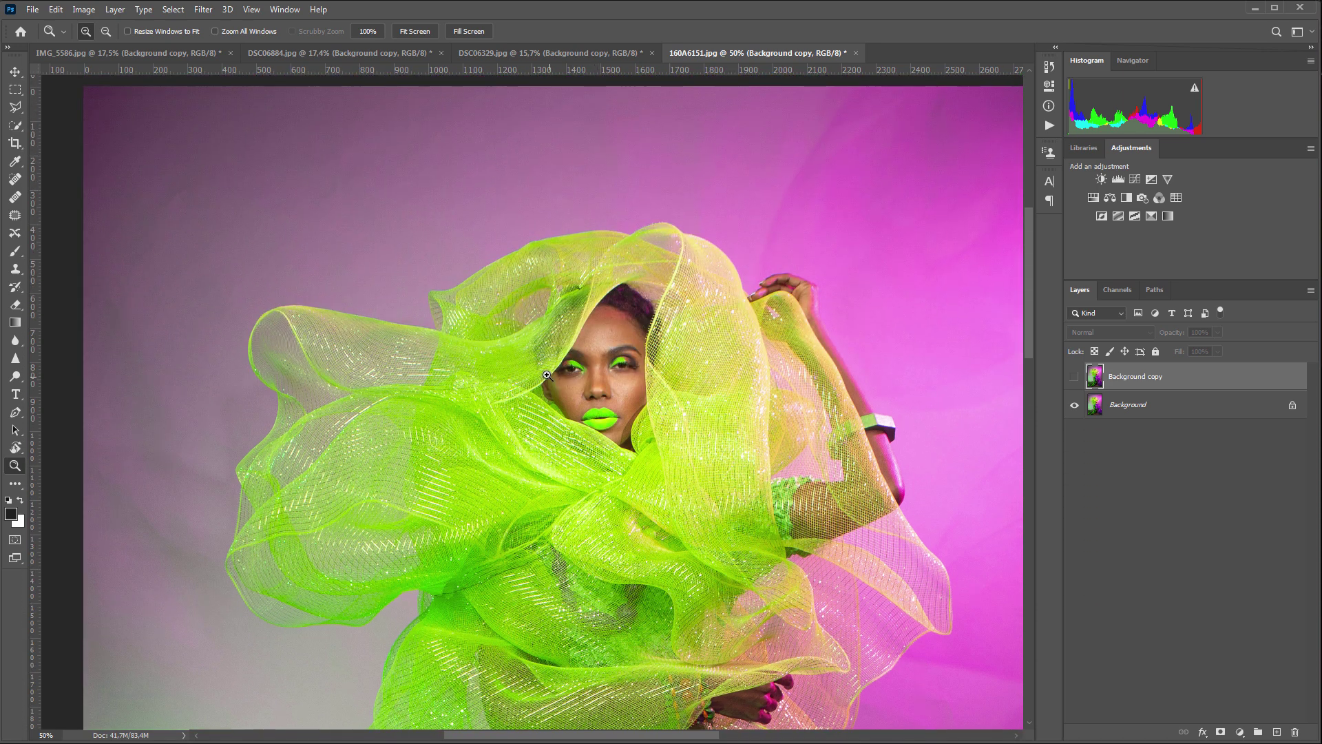
pyautogui.click(1075, 377)
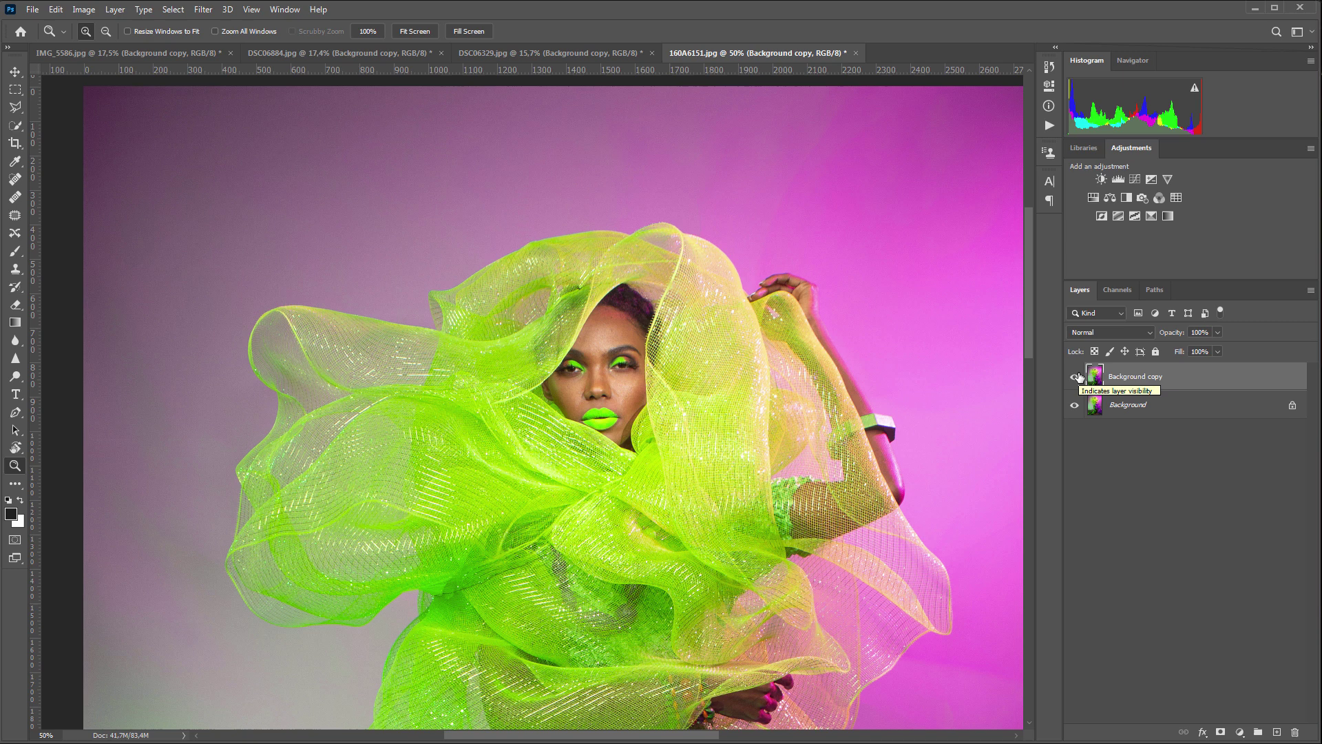
pyautogui.click(1075, 376)
pyautogui.hscroll(5, 884, 615)
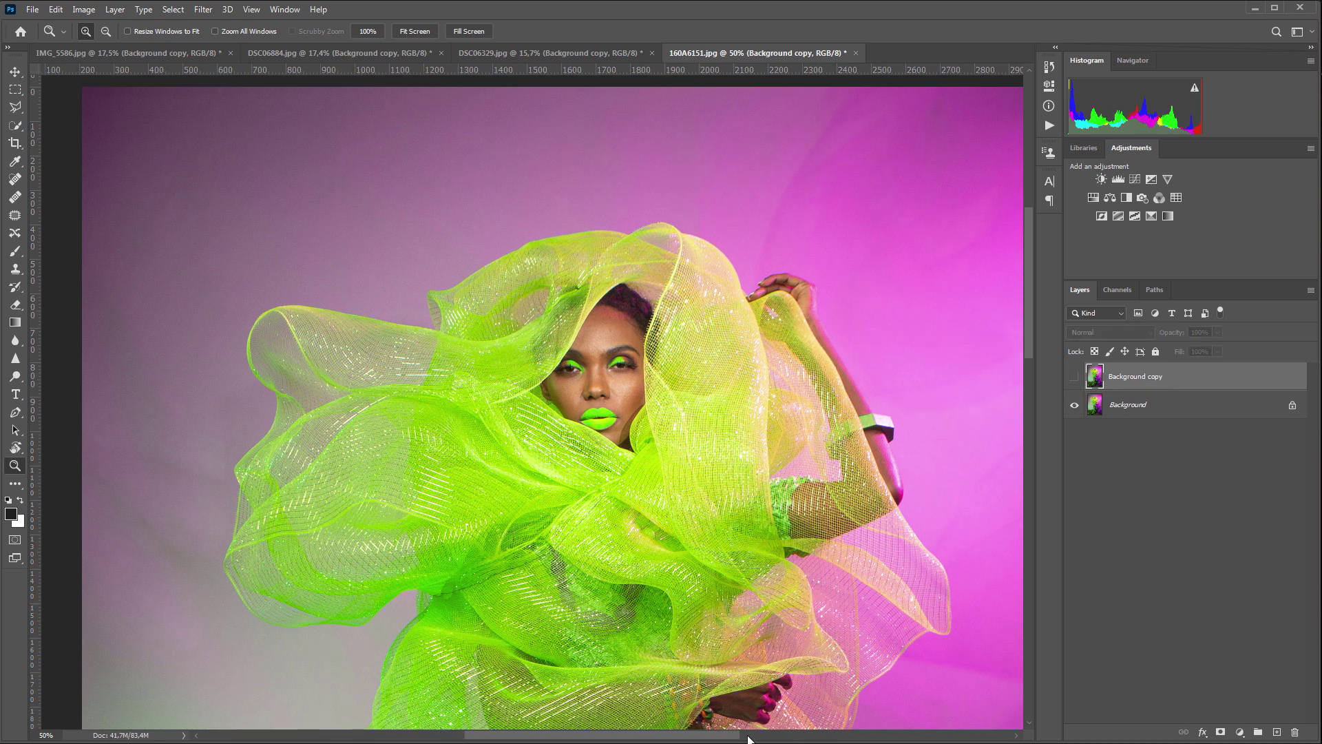
pyautogui.moveTo(1029, 307); pyautogui.dragTo(1031, 357)
pyautogui.click(1075, 376)
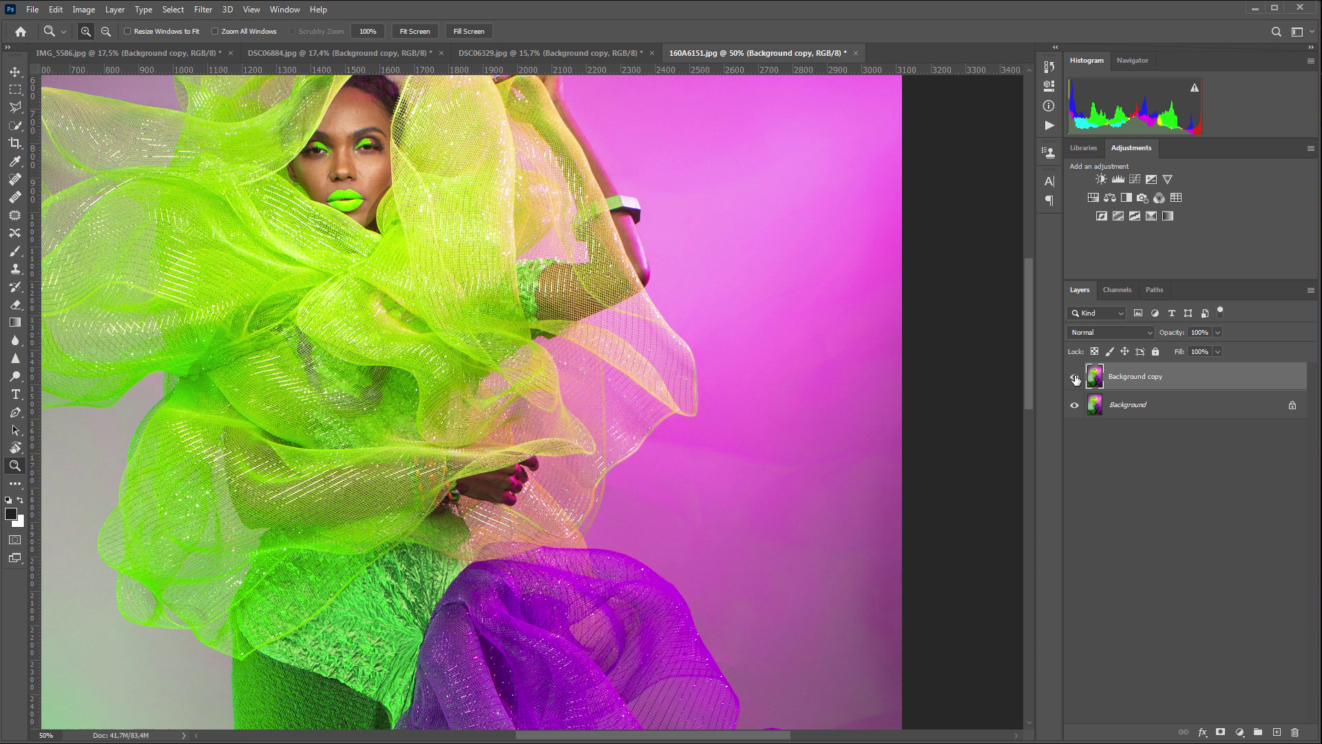
pyautogui.click(1075, 377)
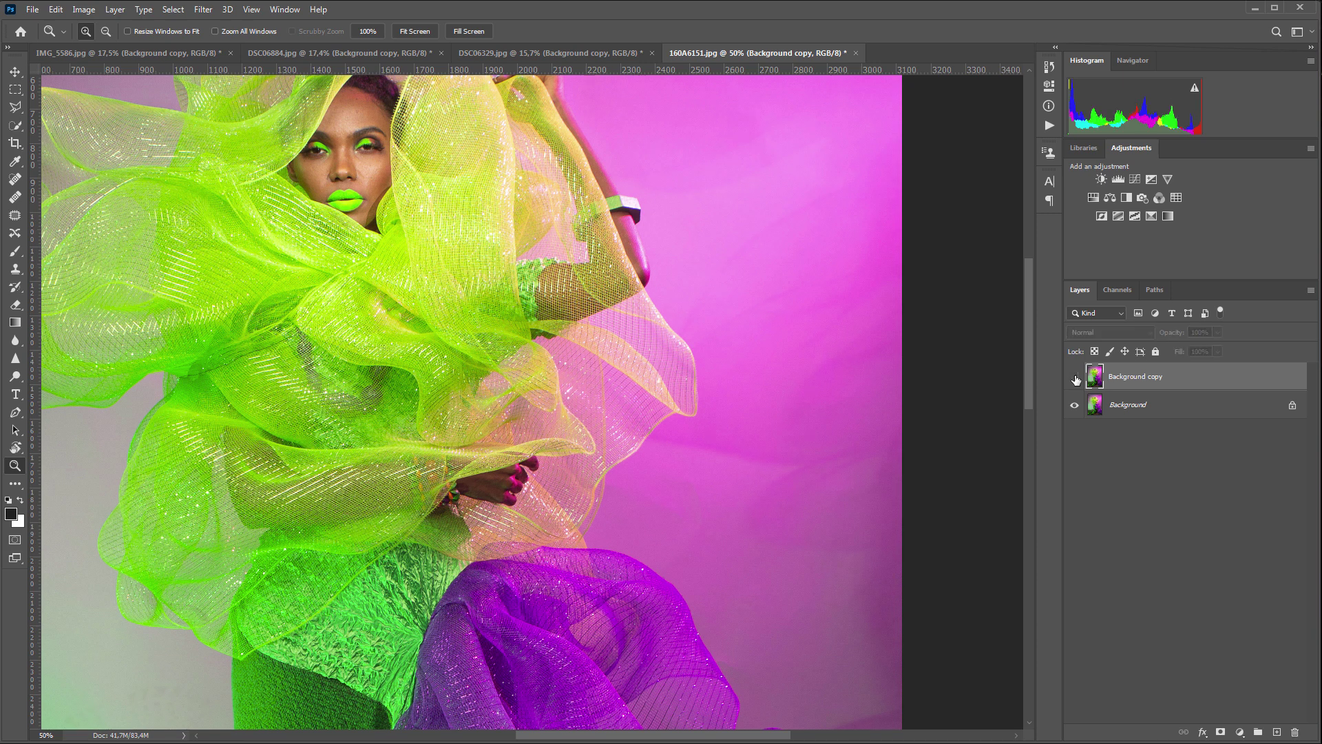
pyautogui.keyDown('alt'); pyautogui.click(814, 384); pyautogui.keyUp('alt')
pyautogui.keyDown('alt'); pyautogui.click(813, 383); pyautogui.keyUp('alt')
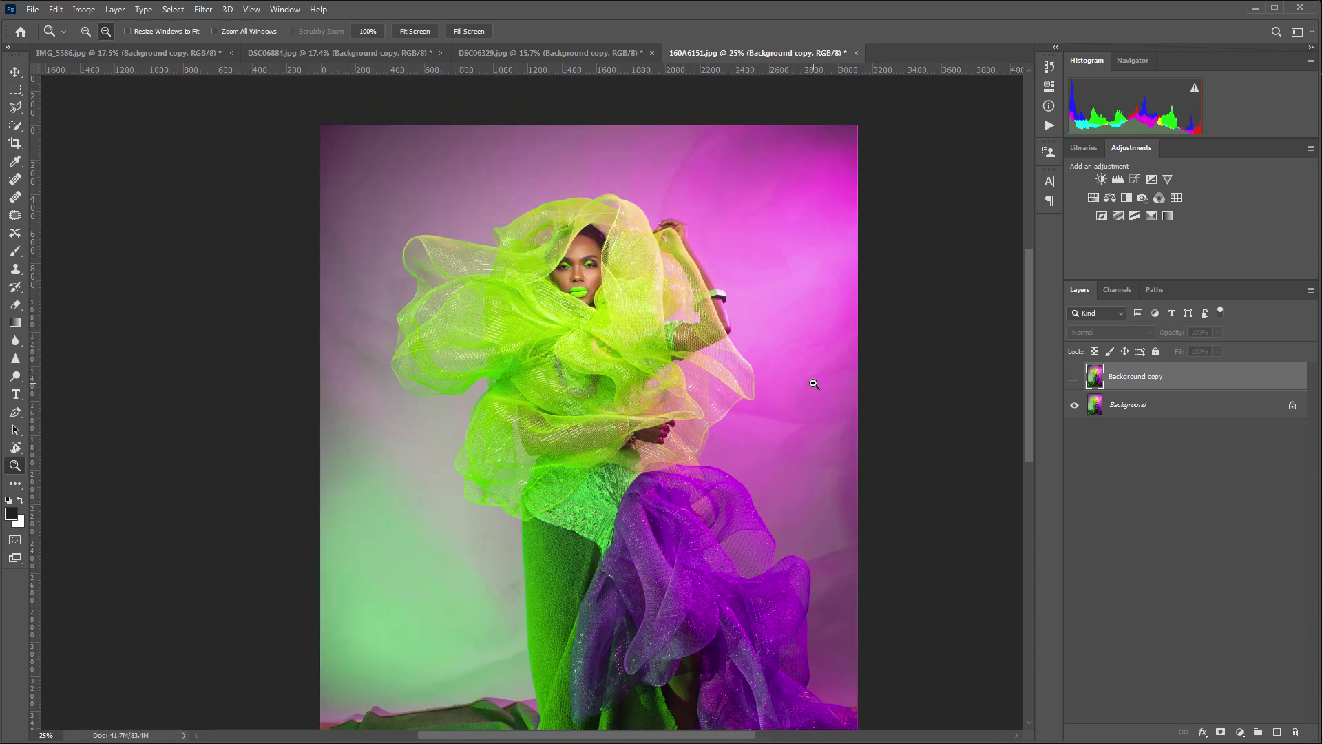
pyautogui.click(415, 31)
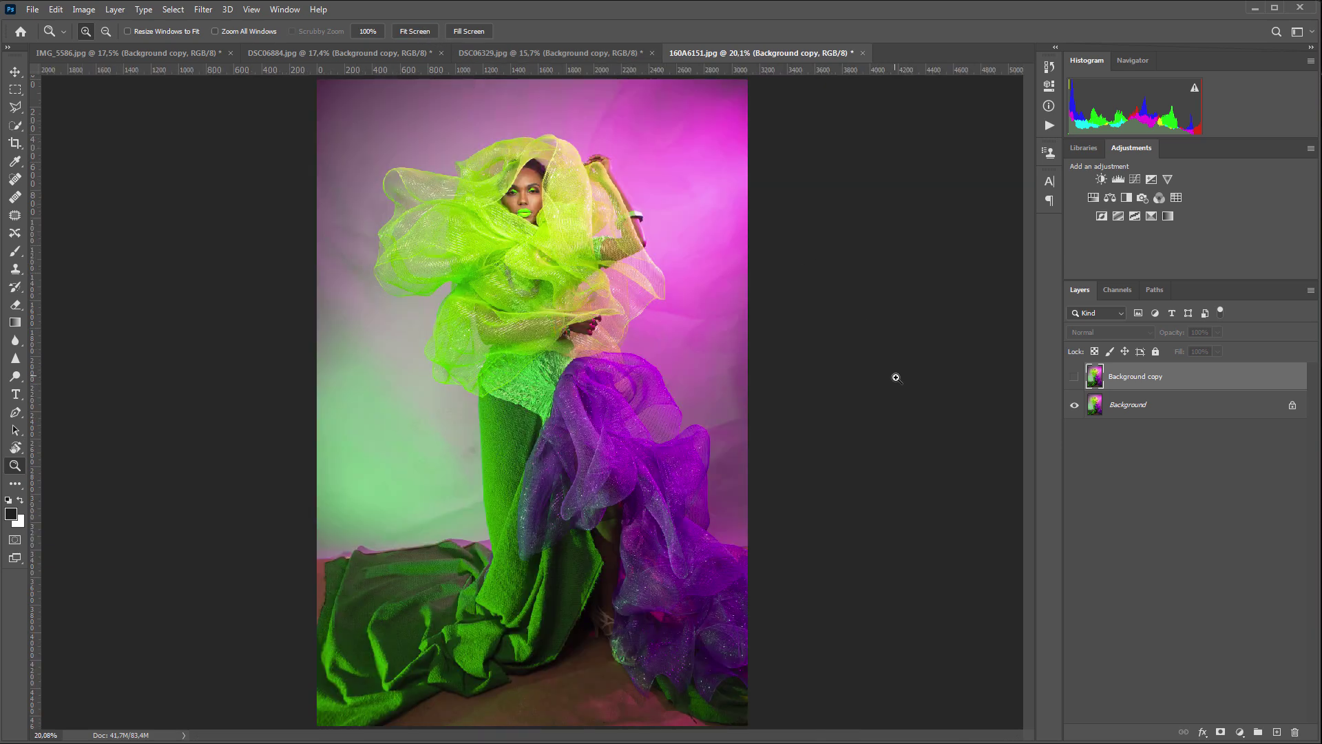
pyautogui.click(1075, 378)
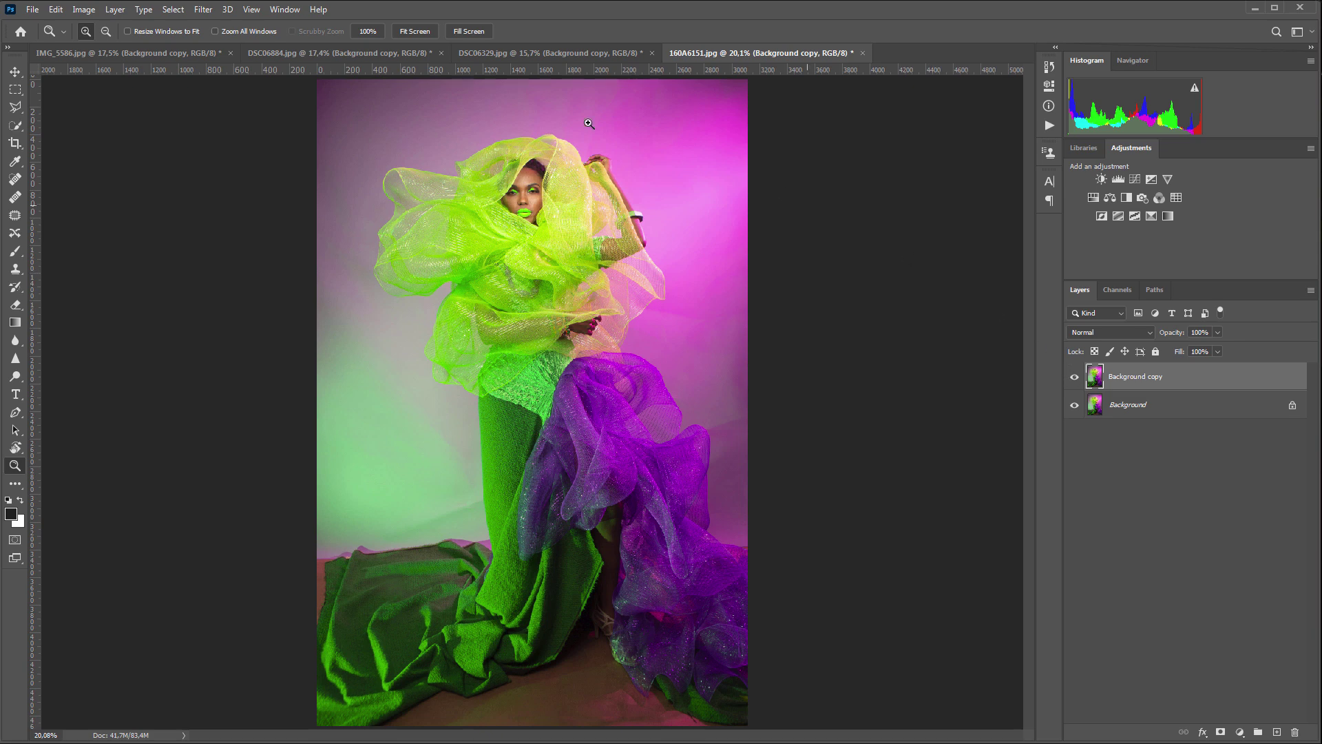
# On DSC06884.jpg, zoom in and toggle the cleaned copy to compare the guitarist's floor with the dusty original
pyautogui.click(376, 56)
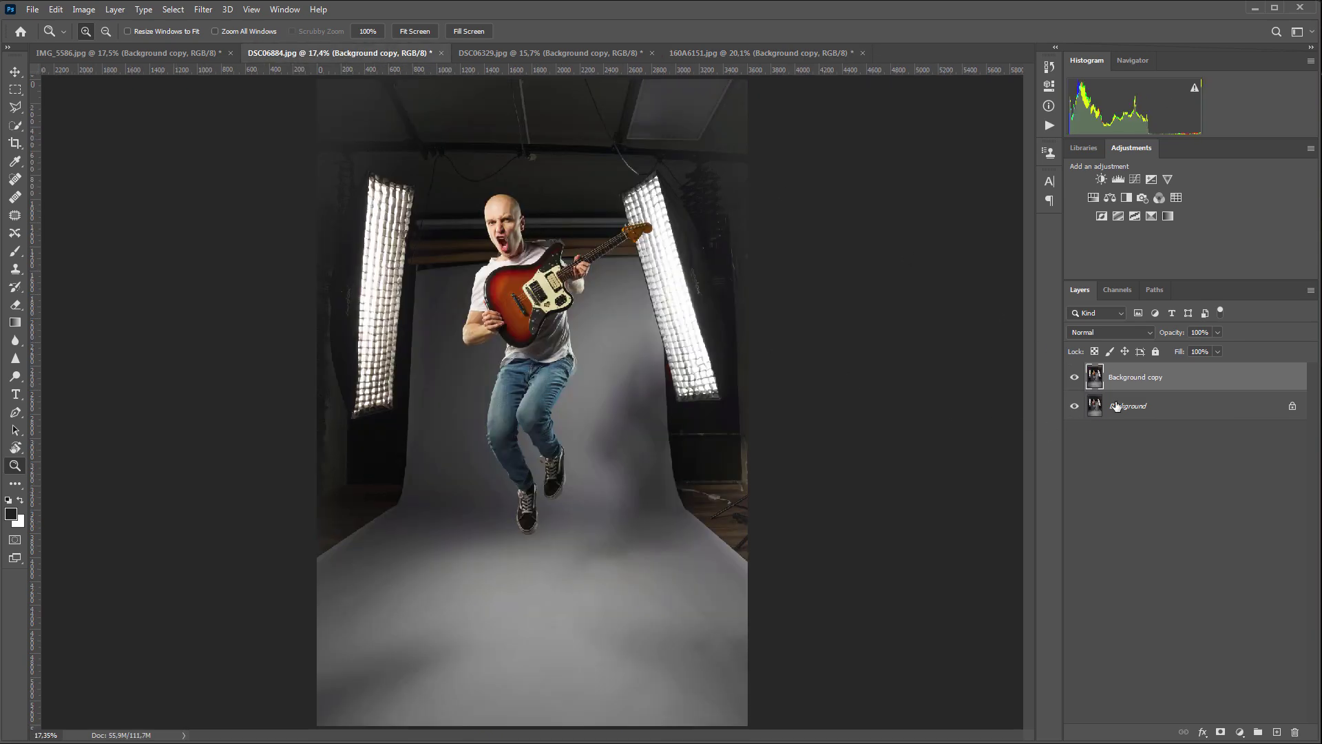
pyautogui.click(1075, 378)
pyautogui.hotkey('ctrl', '+')
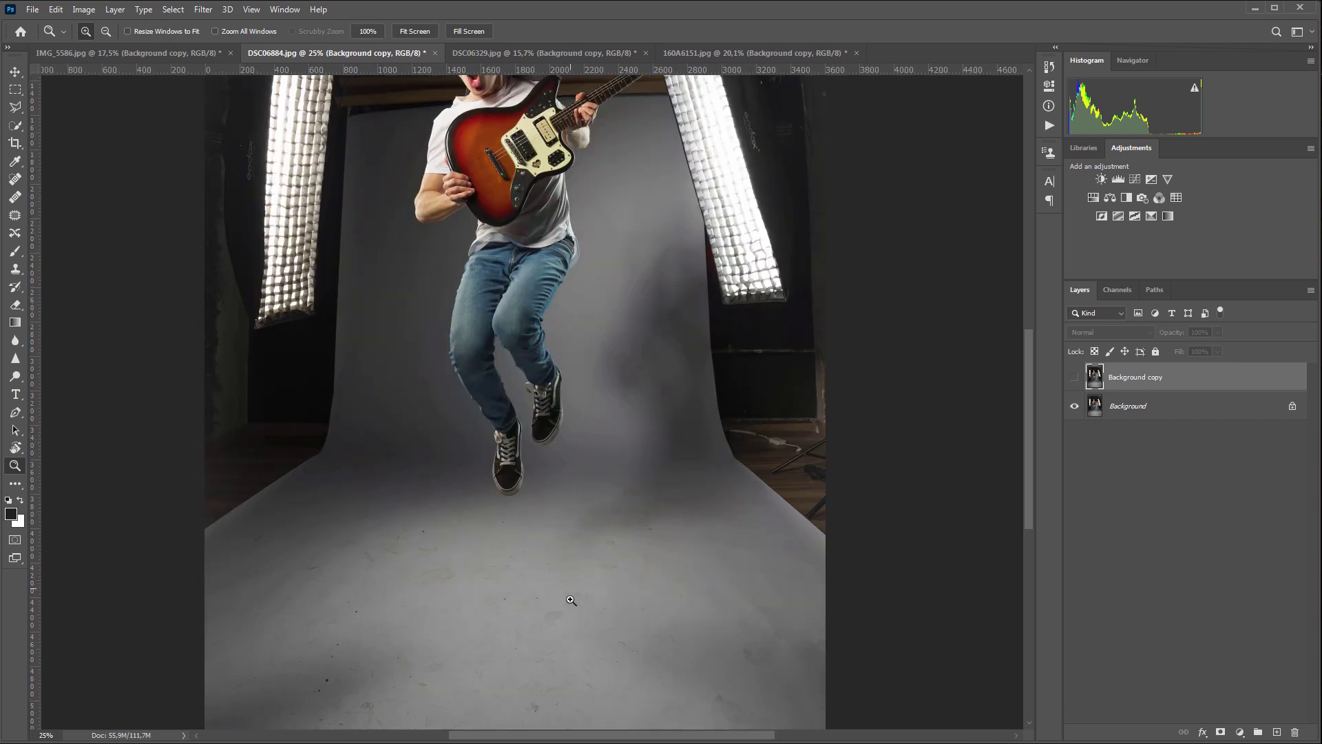
pyautogui.click(1073, 378)
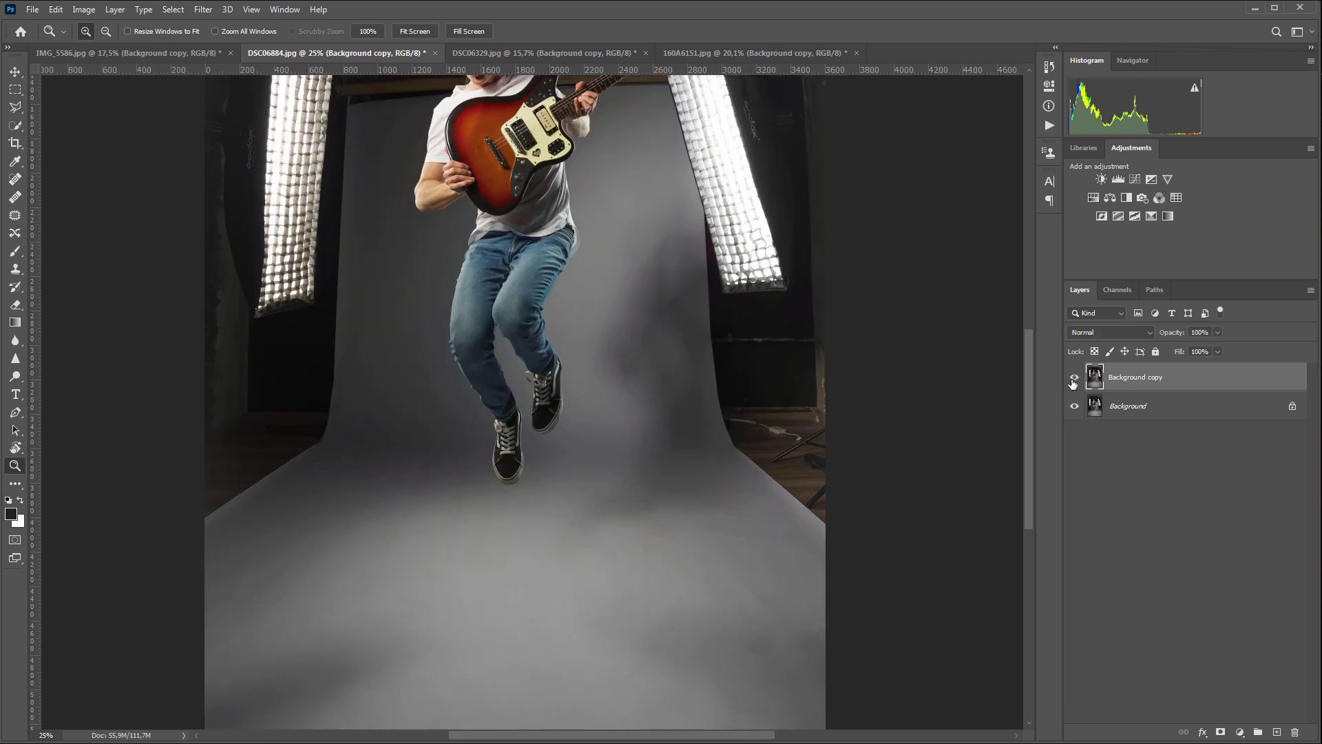
pyautogui.click(1073, 382)
pyautogui.click(1073, 381)
# On DSC06329.jpg, zoom into the floor, compare the cleaned copy against the spotted original, then fit to screen
pyautogui.click(524, 53)
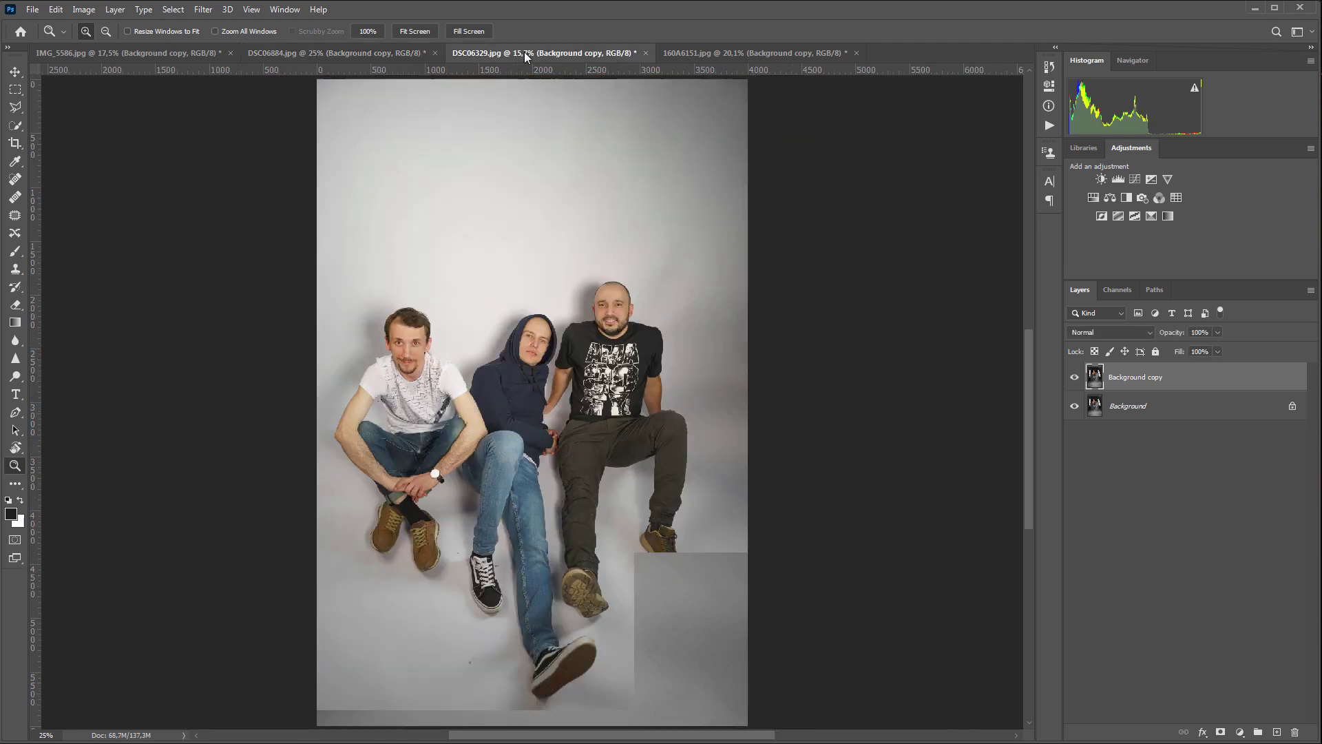
pyautogui.click(1073, 380)
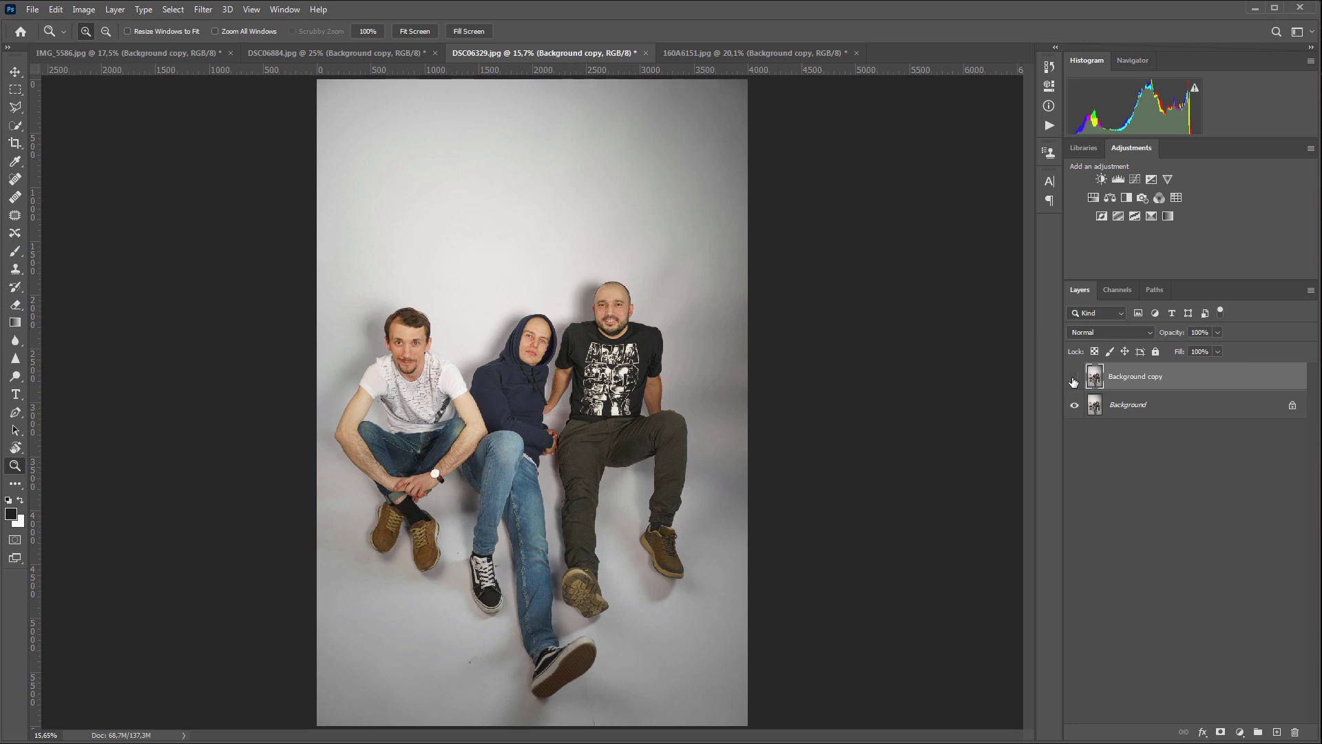
pyautogui.click(624, 644)
pyautogui.click(624, 644)
pyautogui.click(1074, 378)
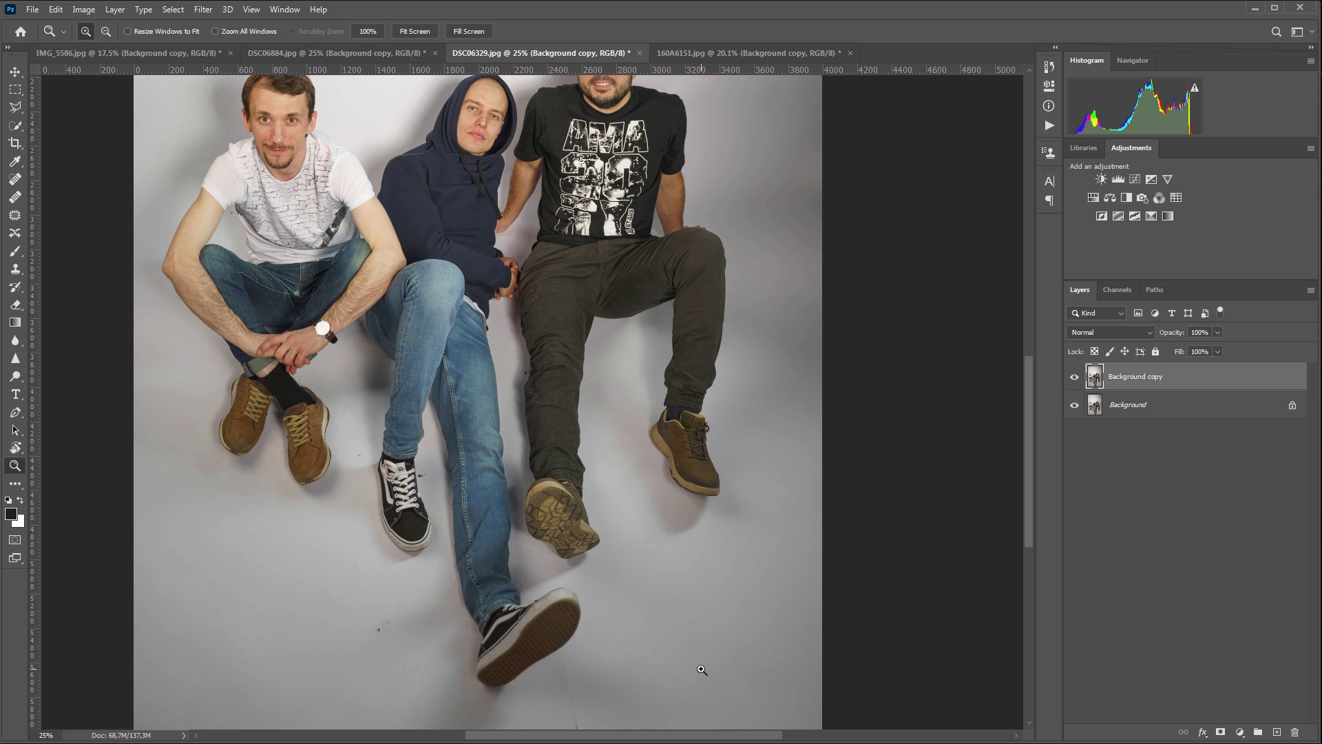
pyautogui.click(1074, 377)
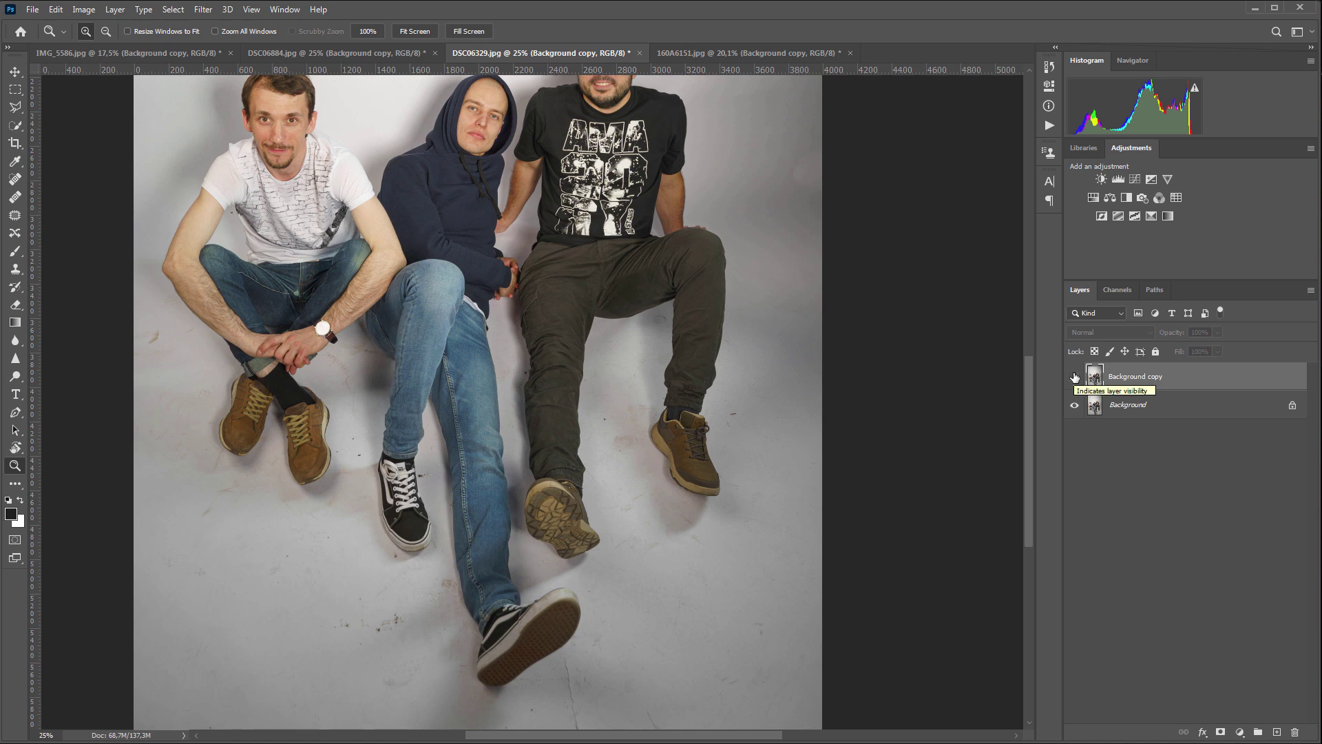
pyautogui.click(1074, 376)
pyautogui.click(419, 33)
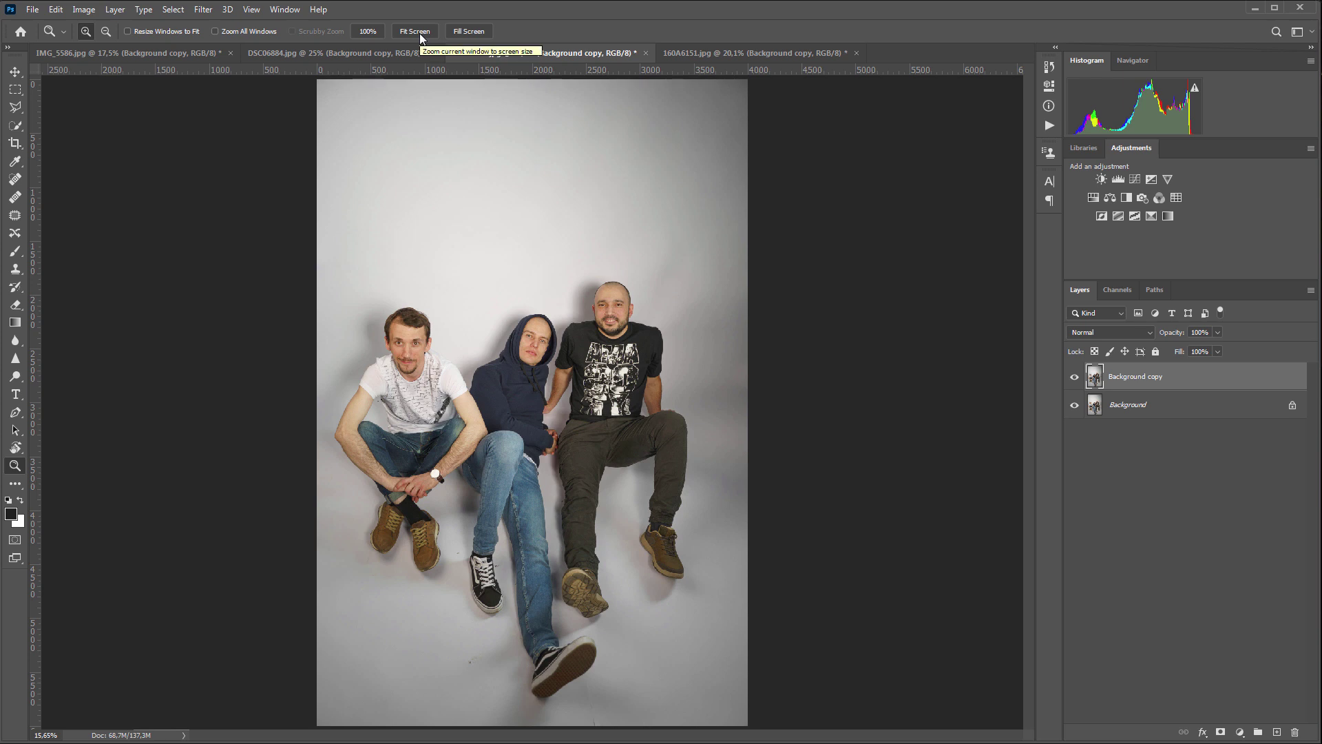
# Switch to IMG_5586.jpg and compare the cheerleader's cleaned copy with the original, leaving it visible
pyautogui.click(171, 51)
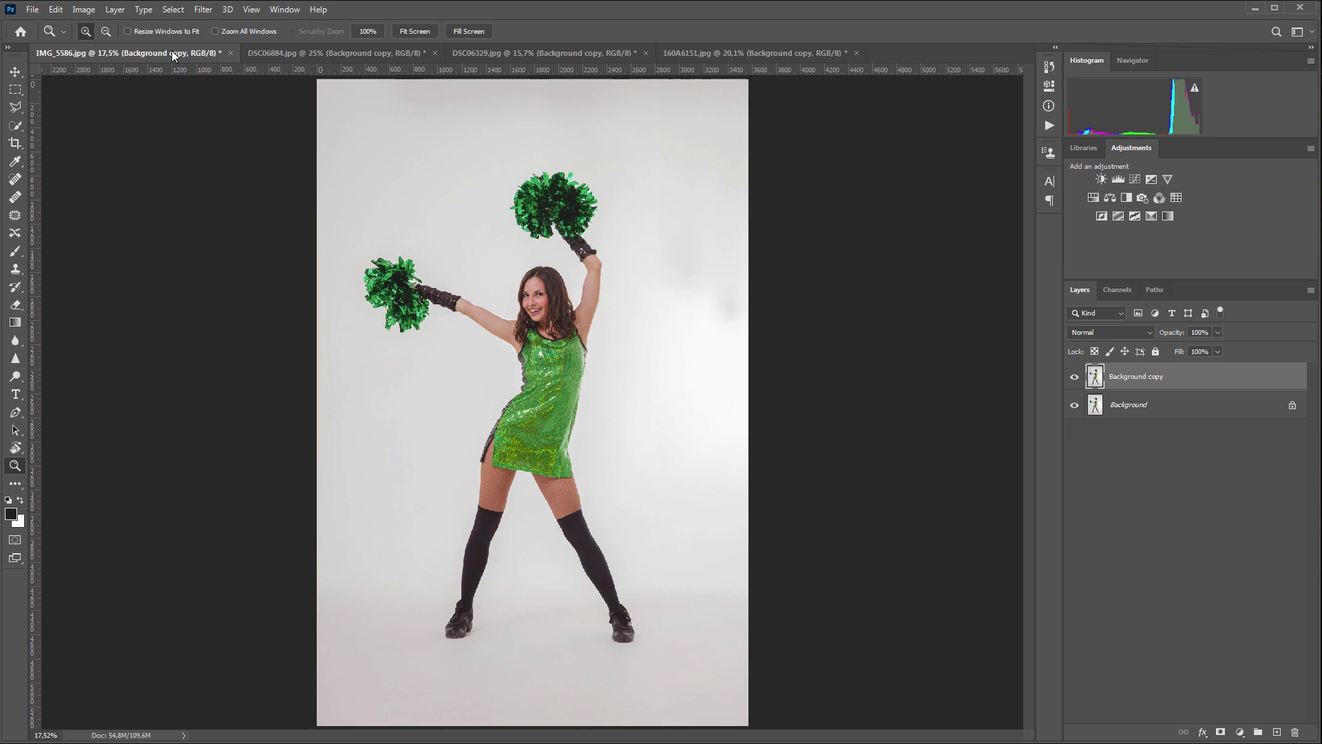
pyautogui.click(1076, 379)
pyautogui.click(1076, 379)
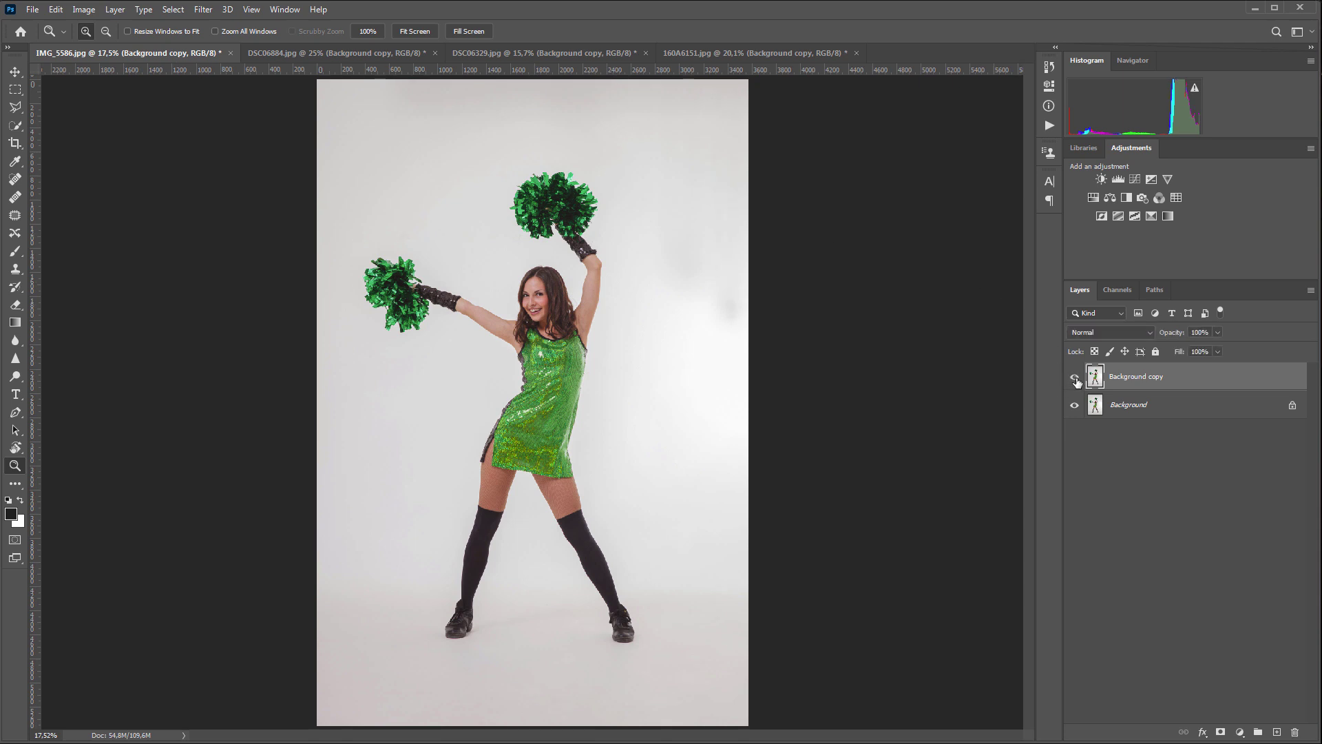